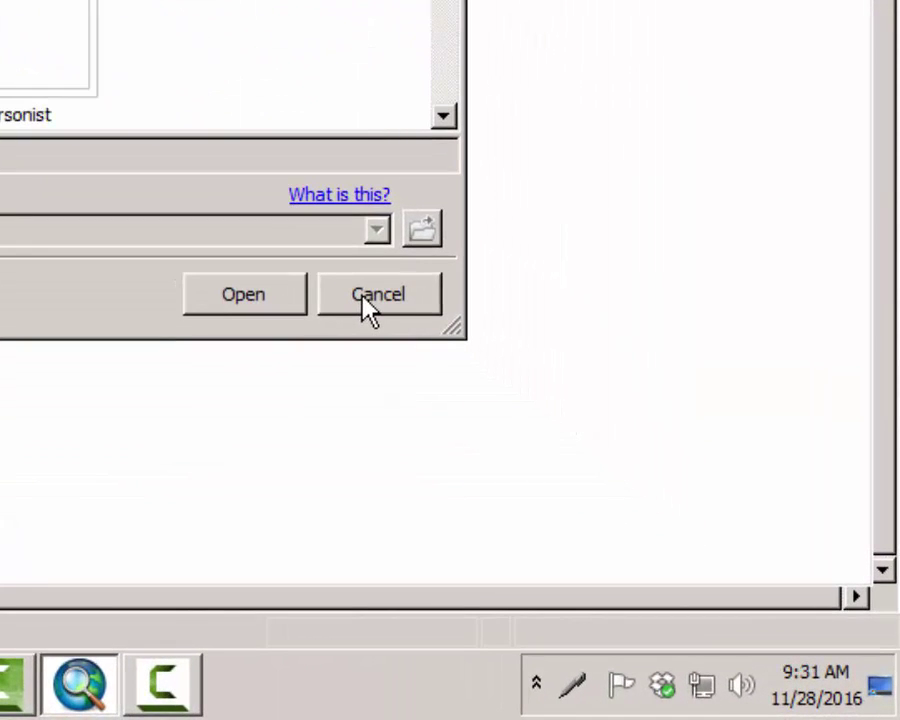
Step: Dismiss the startup dialog and open the SFV_doughnut map document from H:\geog107\Doughnut
click(362, 292)
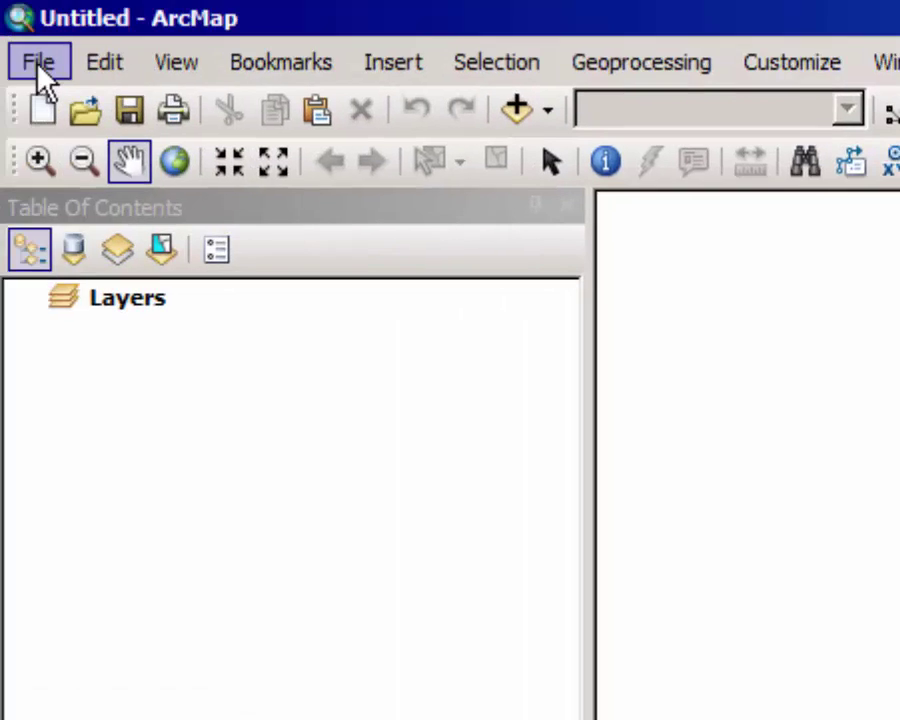
click(40, 64)
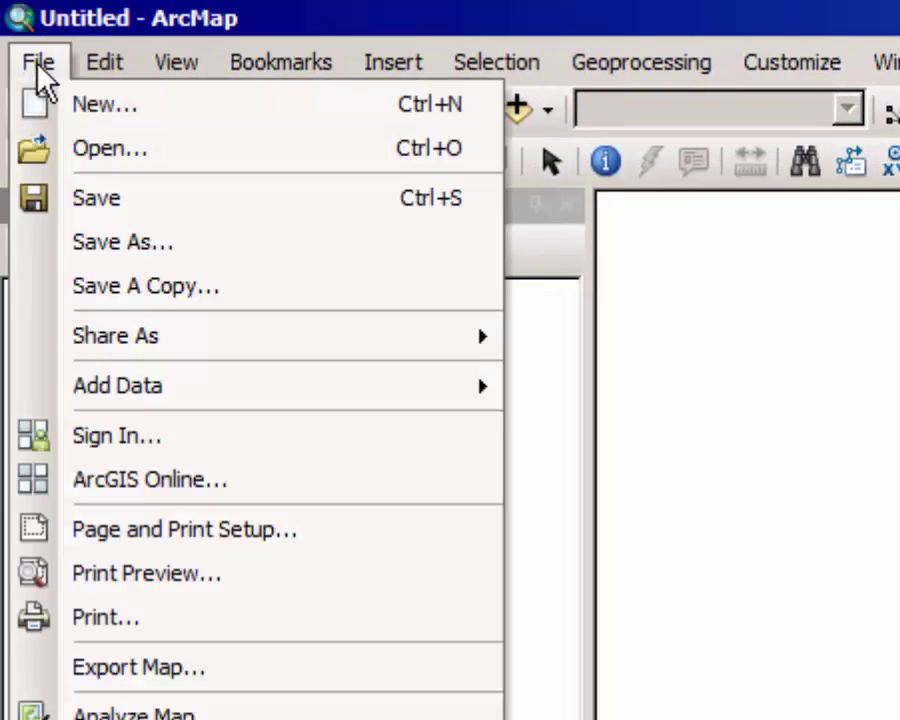
click(92, 150)
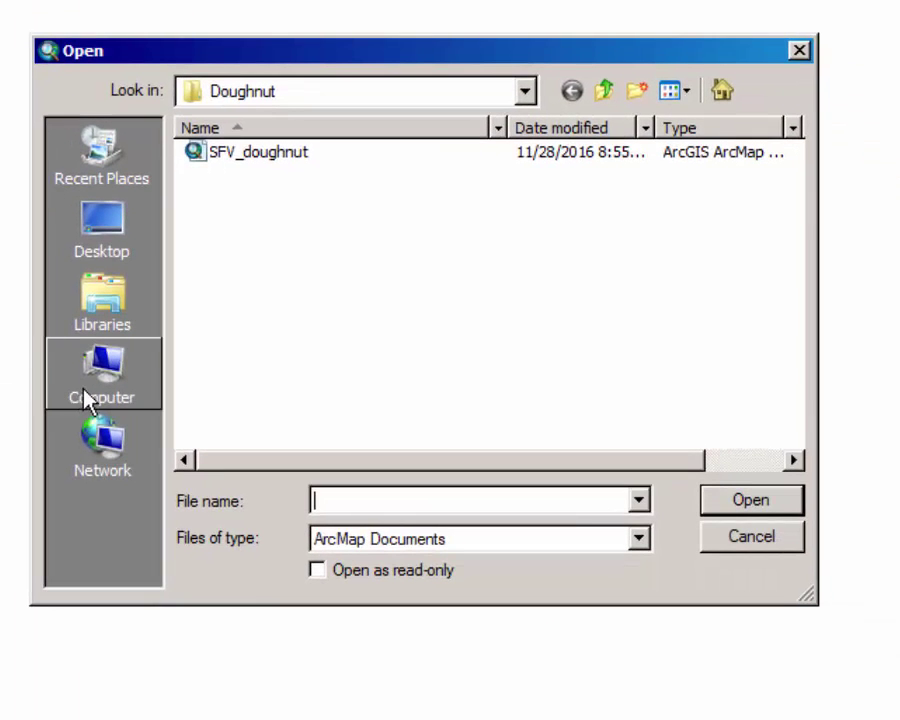
click(104, 396)
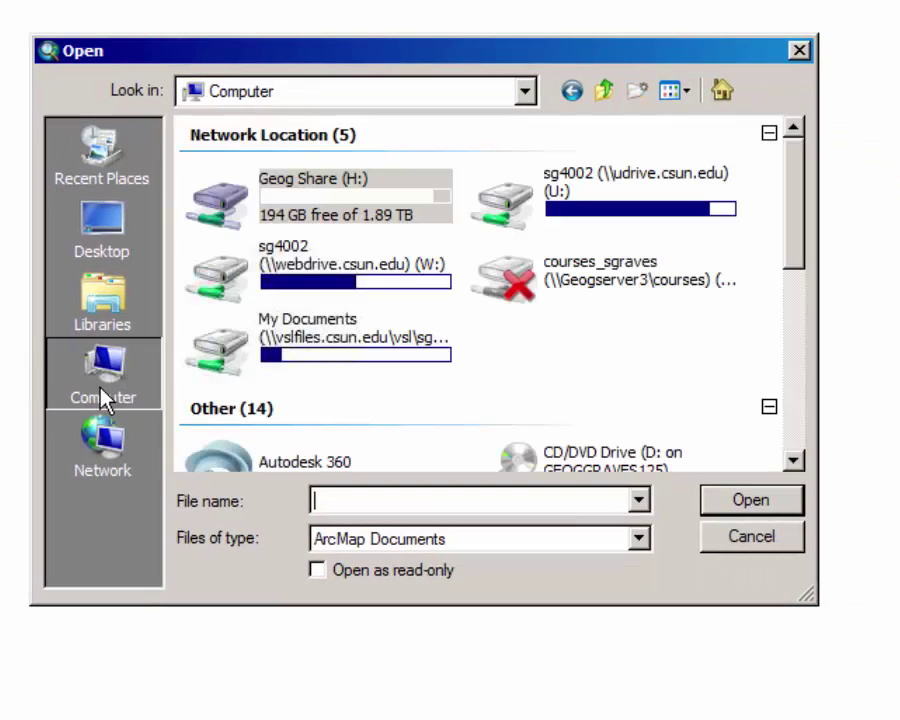
click(295, 203)
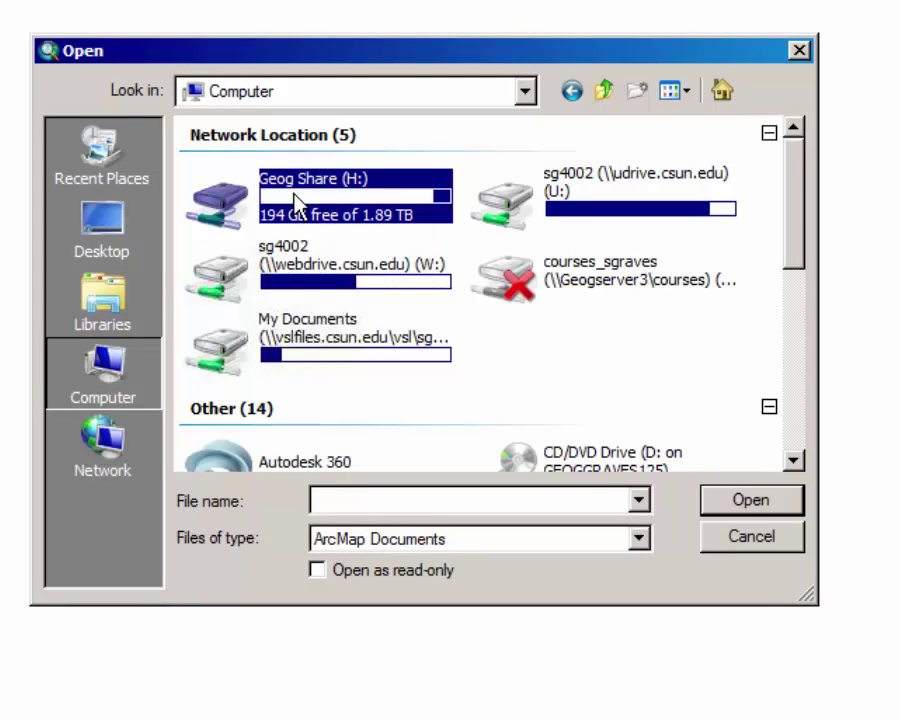
double_click(295, 203)
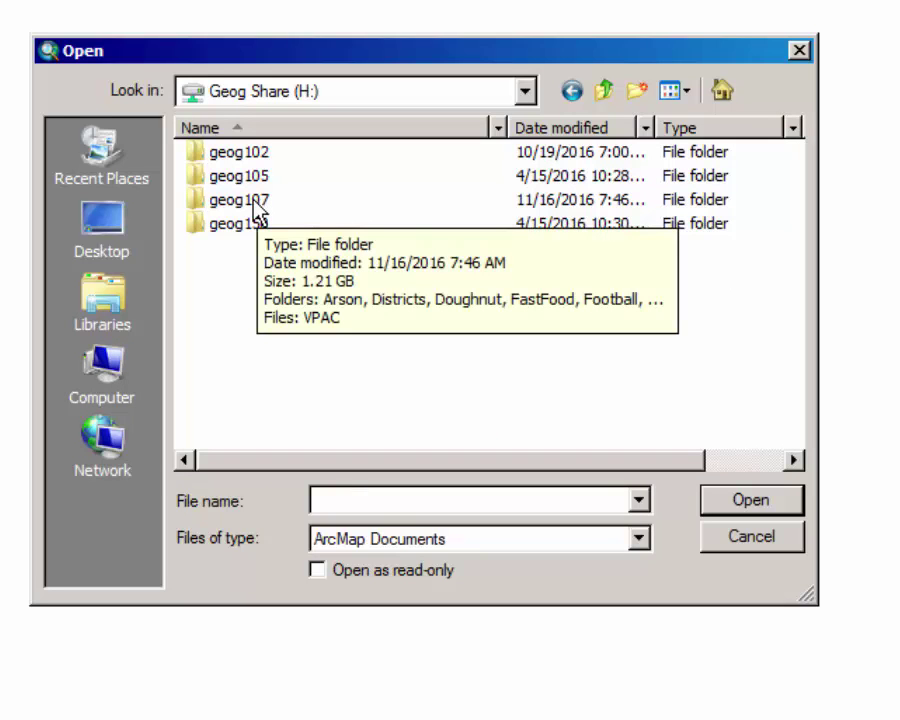
double_click(254, 203)
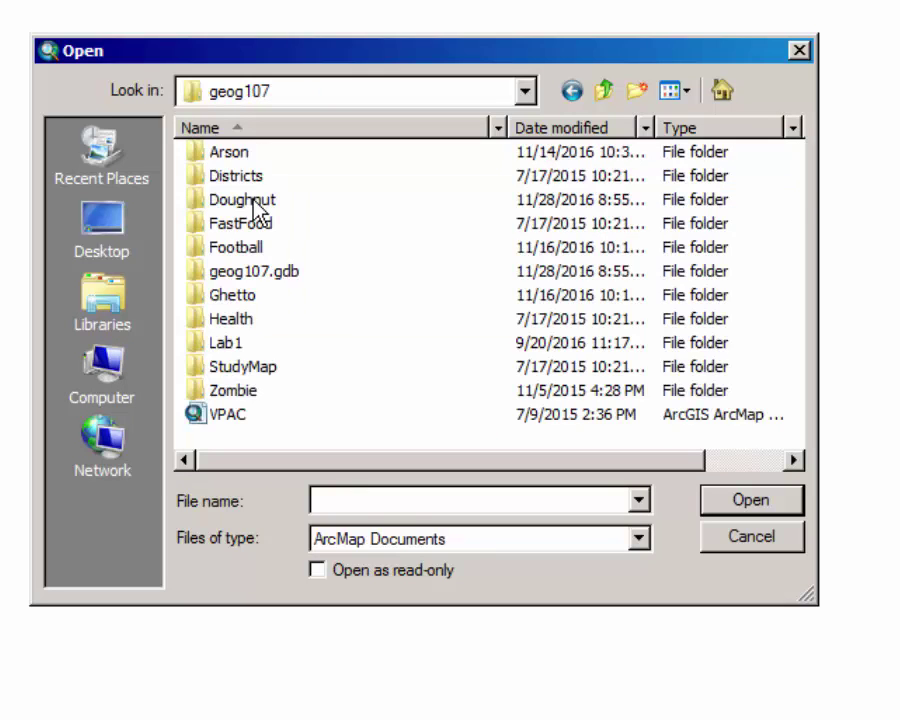
double_click(256, 205)
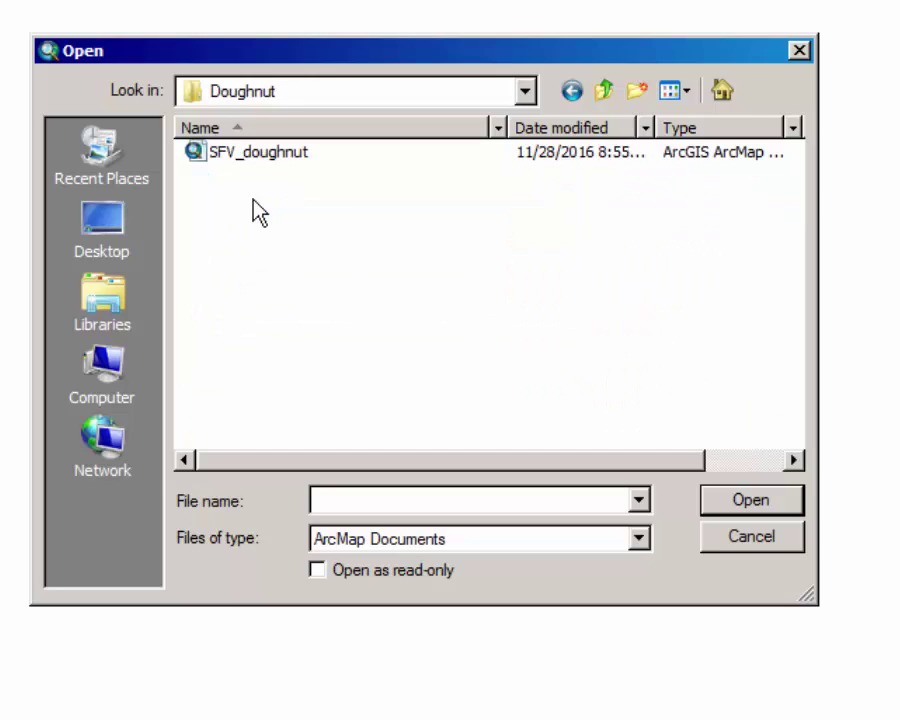
click(285, 155)
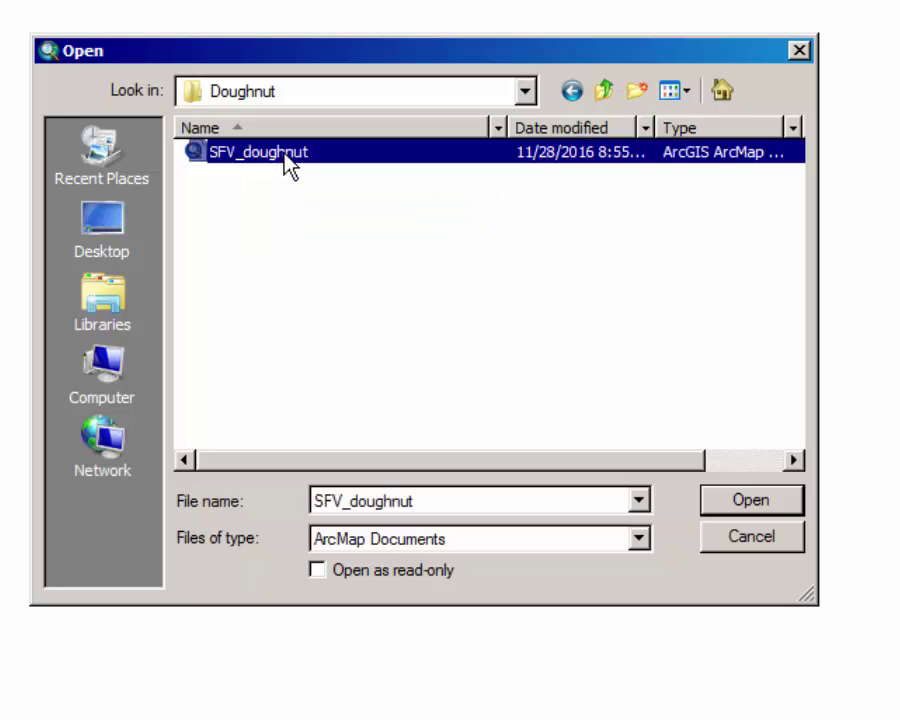
double_click(288, 160)
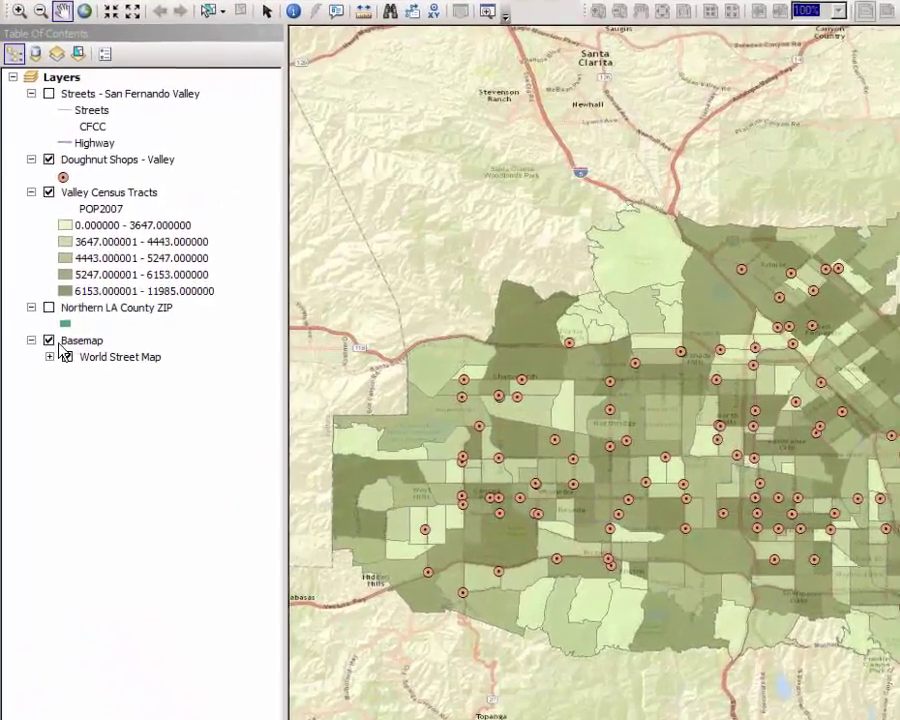
Step: Turn the World Street Map basemap off and back on to see what it contributes to the map
click(35, 296)
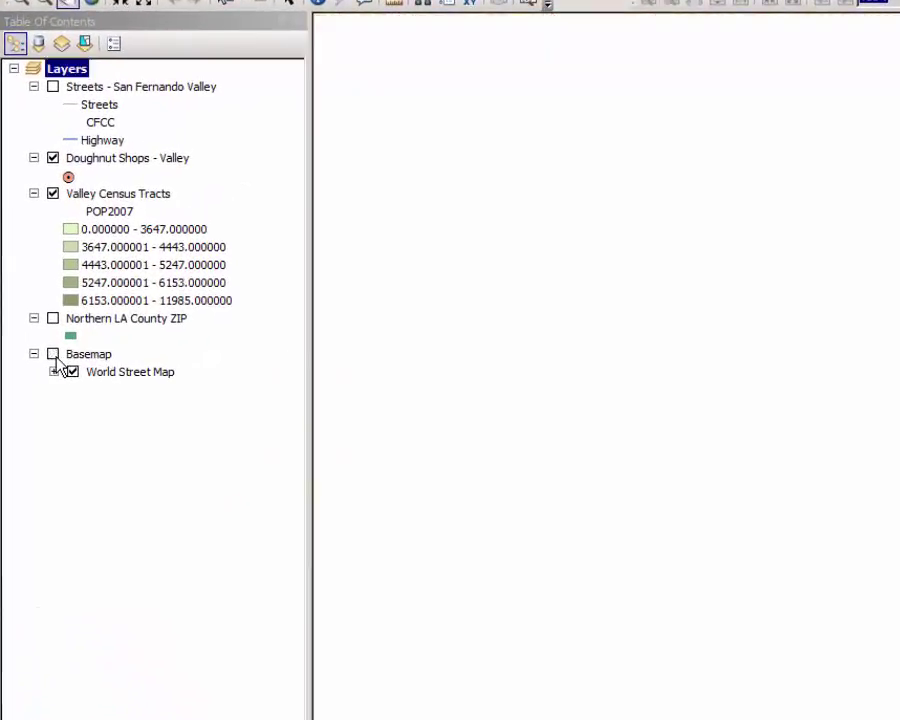
click(72, 372)
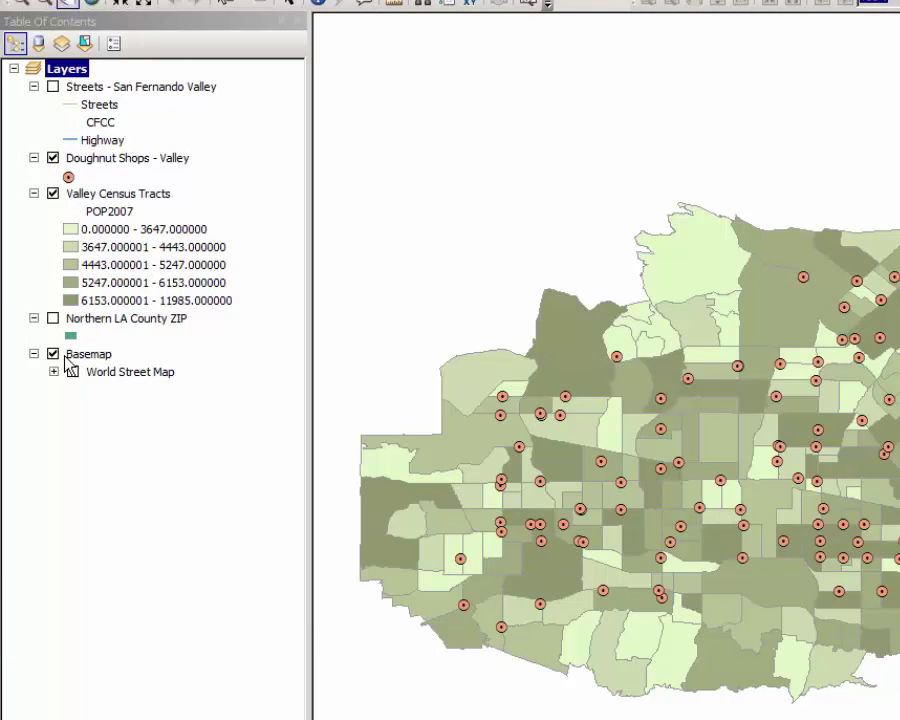
click(73, 372)
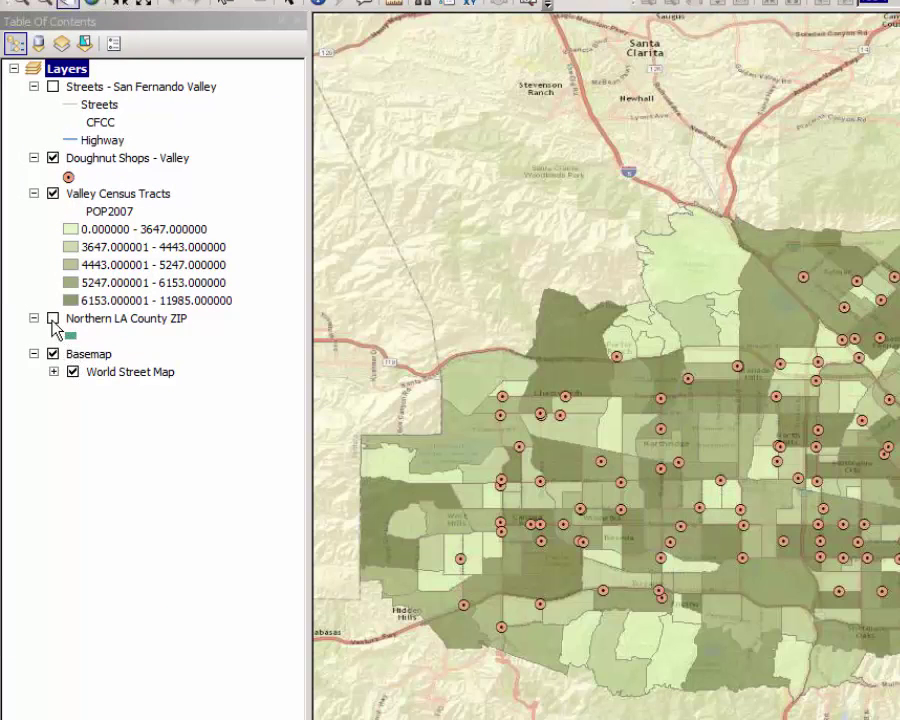
Step: Preview the Northern LA County ZIP layer with and without Valley Census Tracts, leaving the tracts shown and the ZIP layer hidden
click(52, 319)
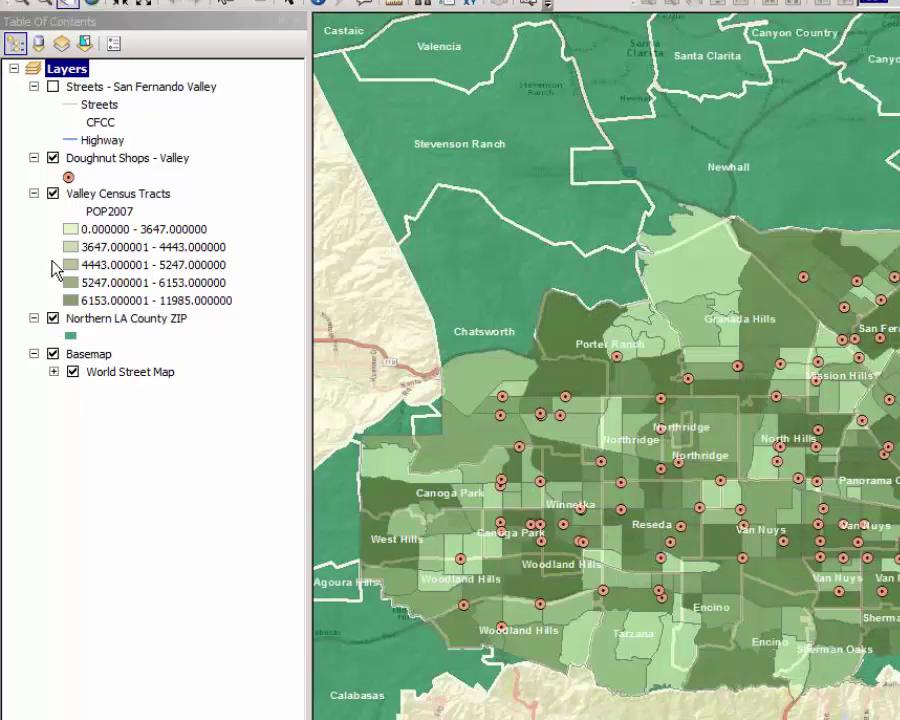
click(53, 195)
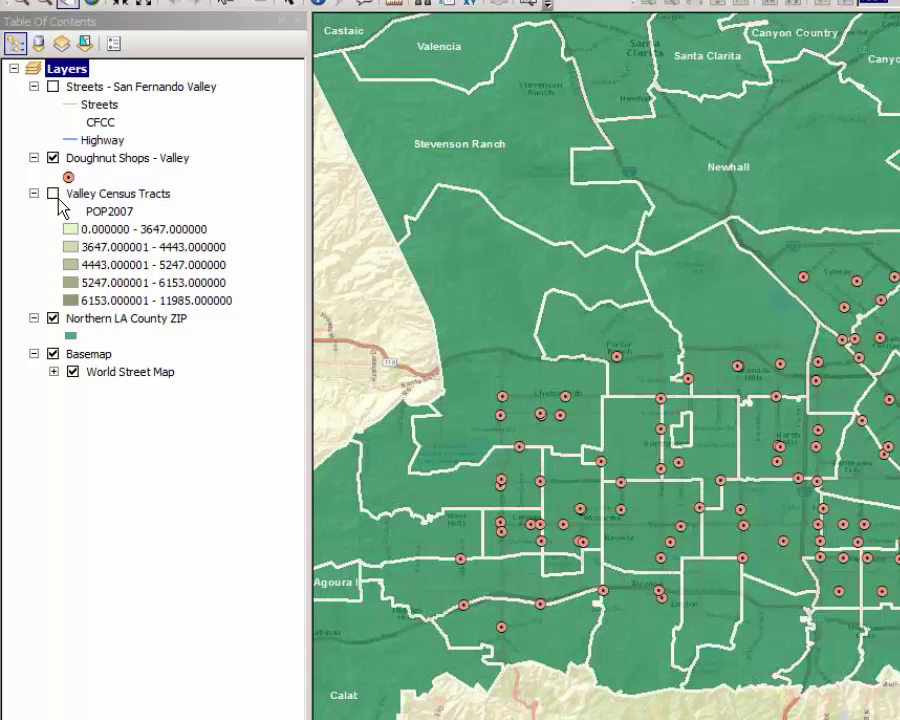
click(53, 195)
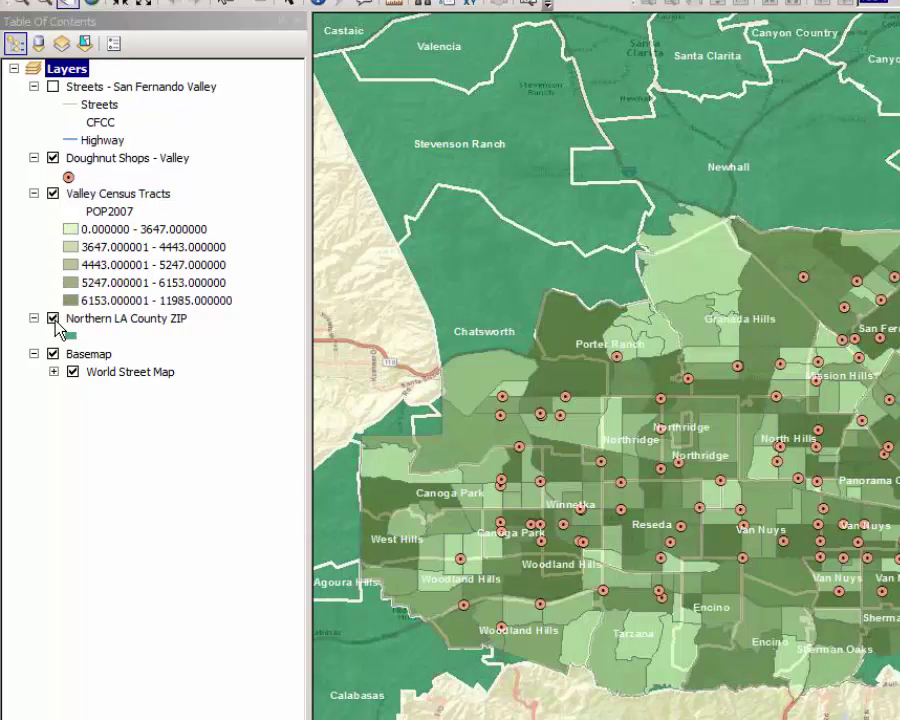
click(53, 319)
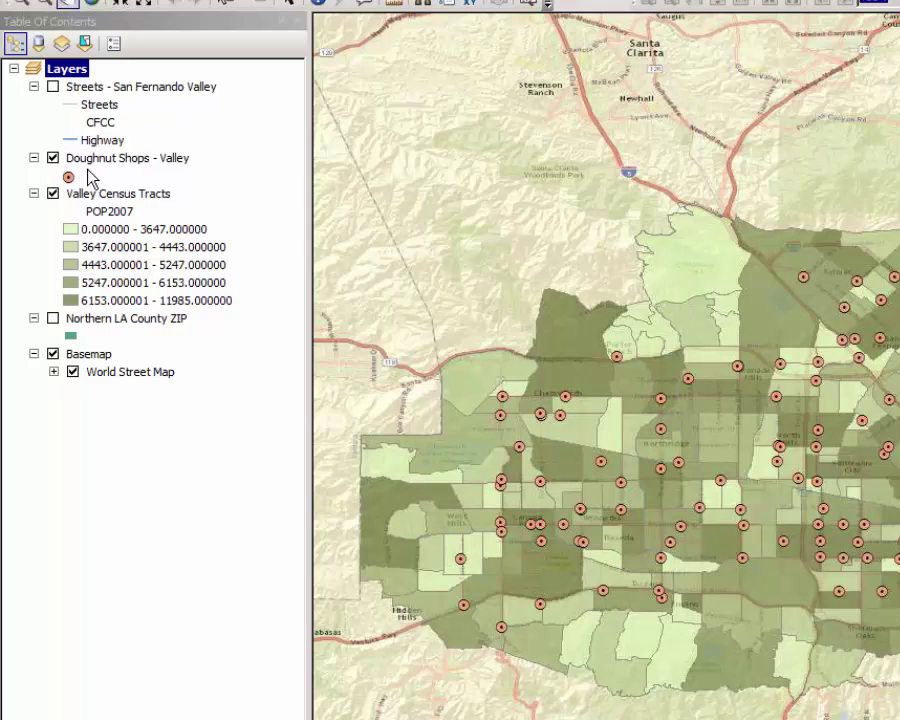
Step: Show the Streets - San Fernando Valley and Northern LA County ZIP layers with Doughnut Shops - Valley and Valley Census Tracts hidden
click(54, 89)
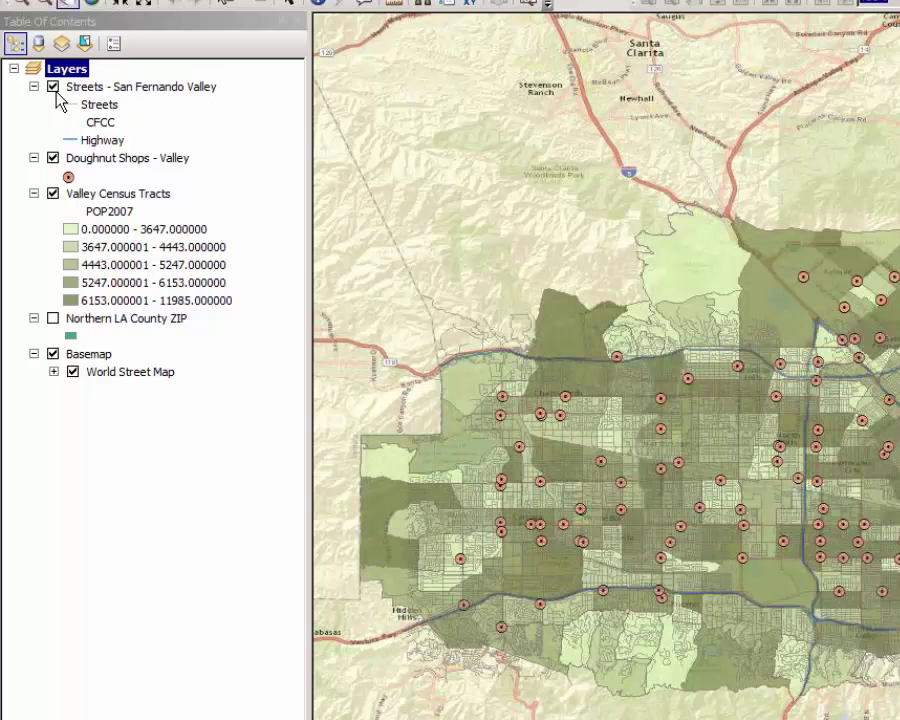
click(53, 158)
click(53, 193)
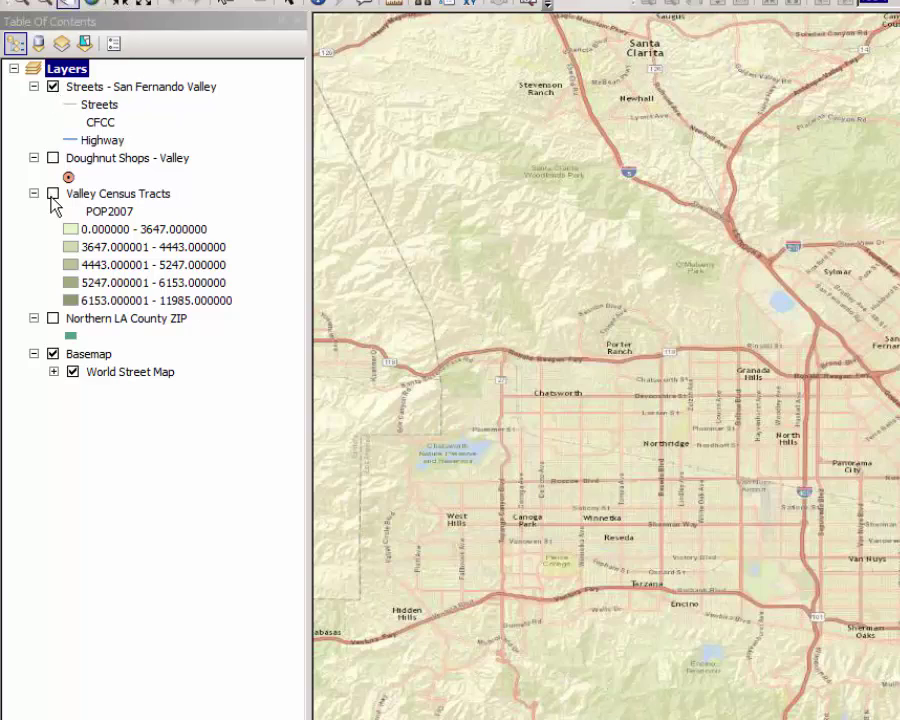
click(53, 318)
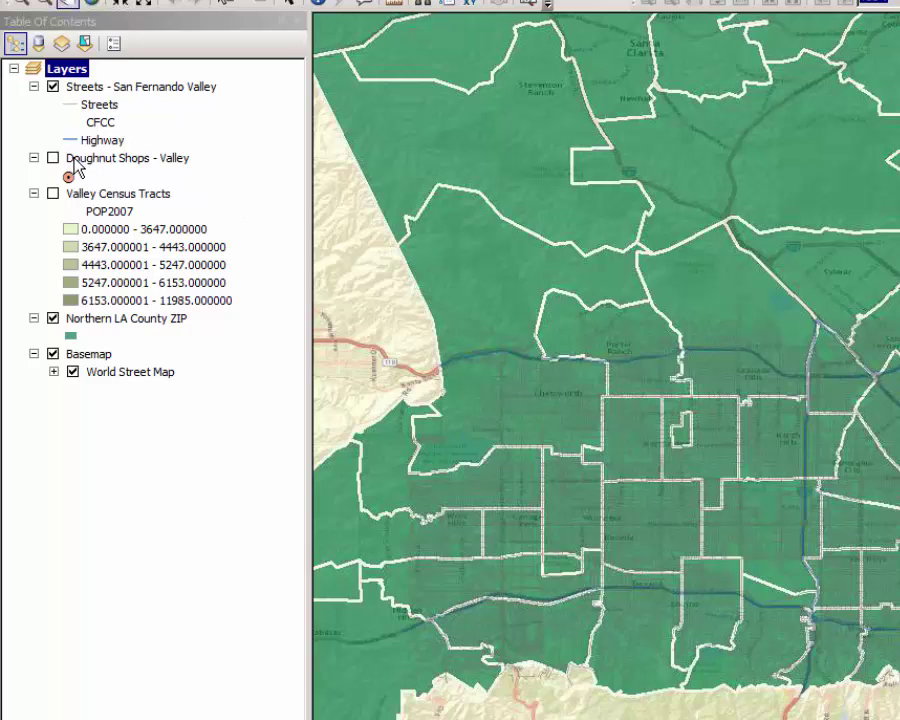
Step: Hide the Streets and Northern LA County ZIP layers and show the Doughnut Shops and Valley Census Tracts layers again
click(53, 87)
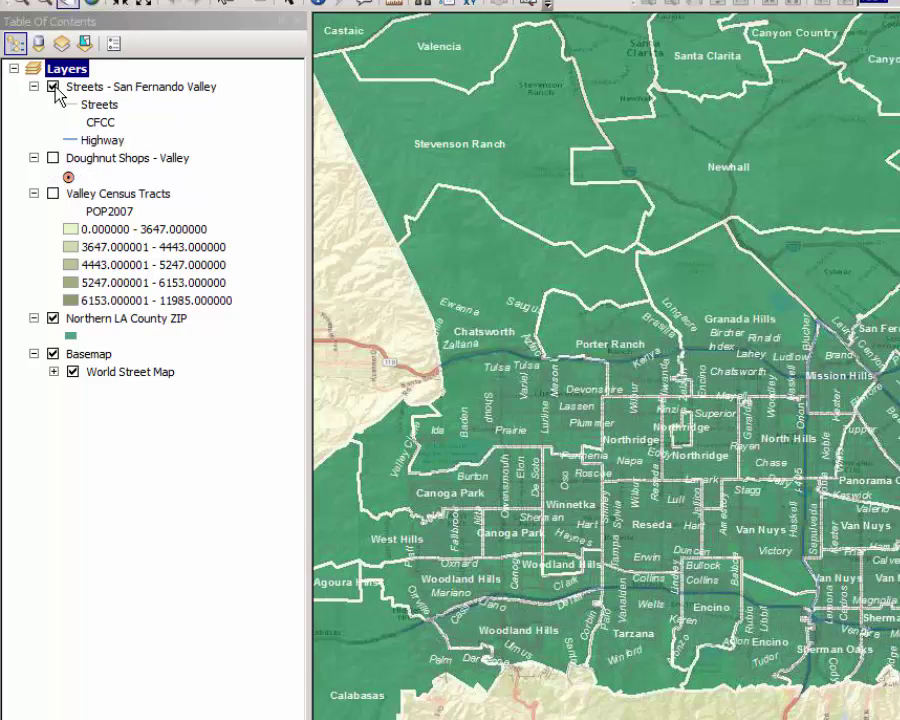
click(53, 158)
click(53, 193)
click(53, 318)
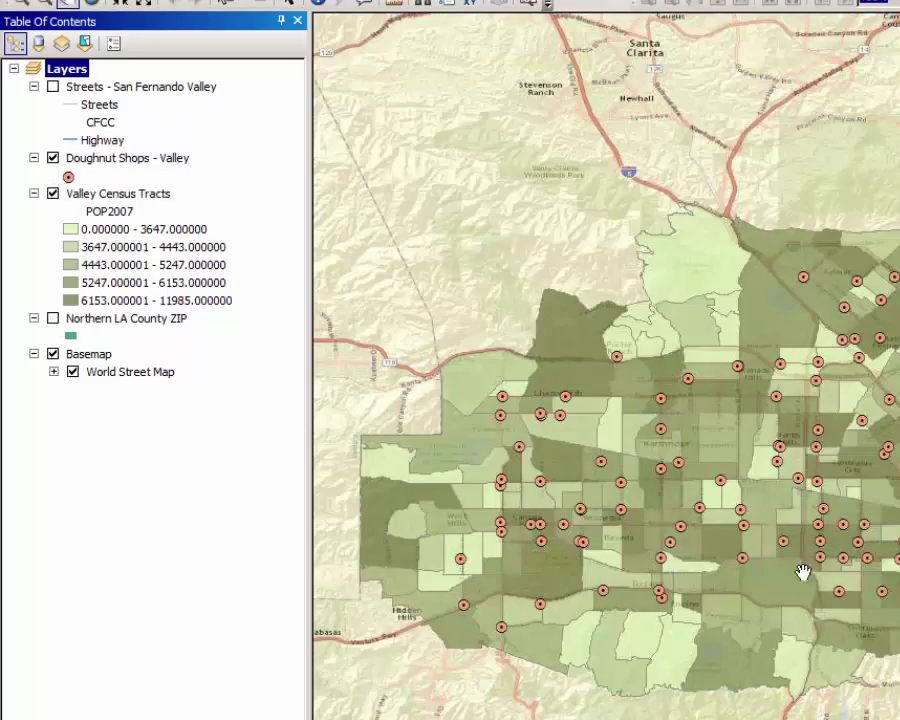
click(754, 585)
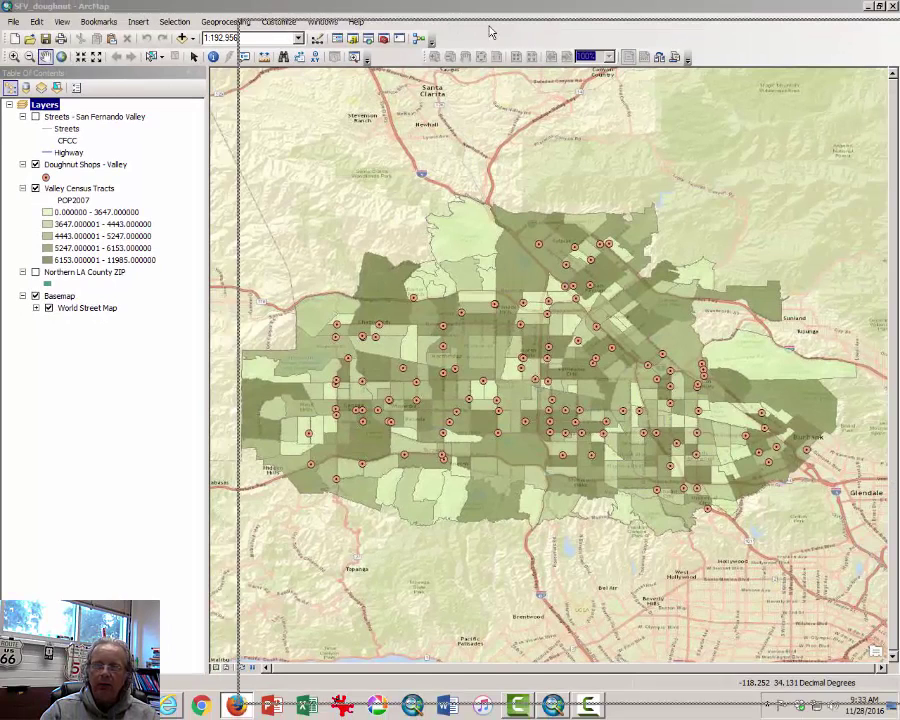
Step: Switch to the Moodle lab page in Firefox and read from the Background section through the mapping instructions to Question 3
key(alt+Tab)
drag(333, 166, 473, 257)
click(473, 257)
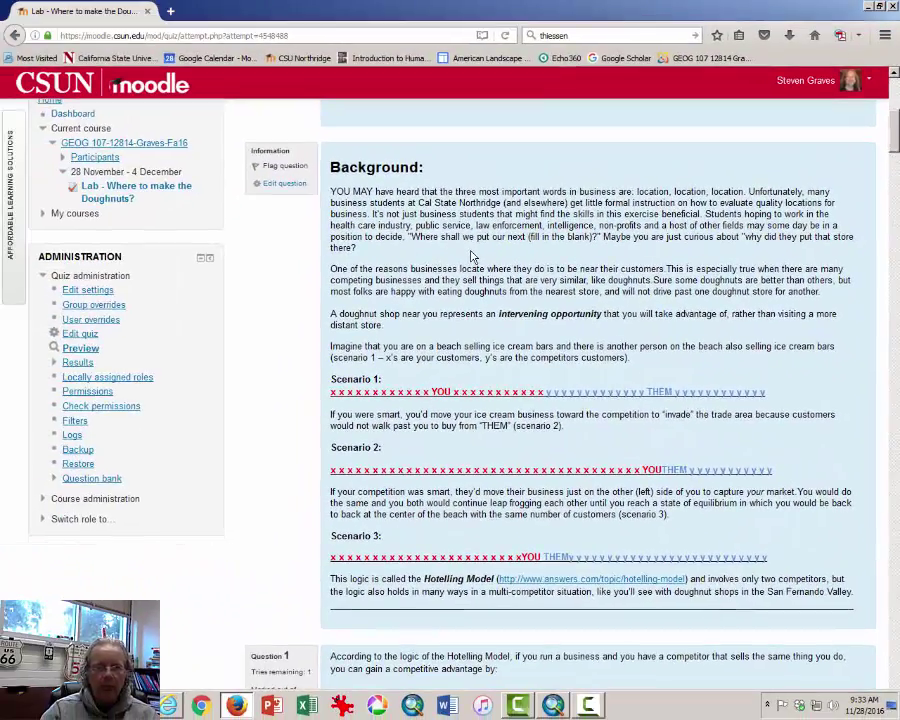
scroll(392, 237, down, 4)
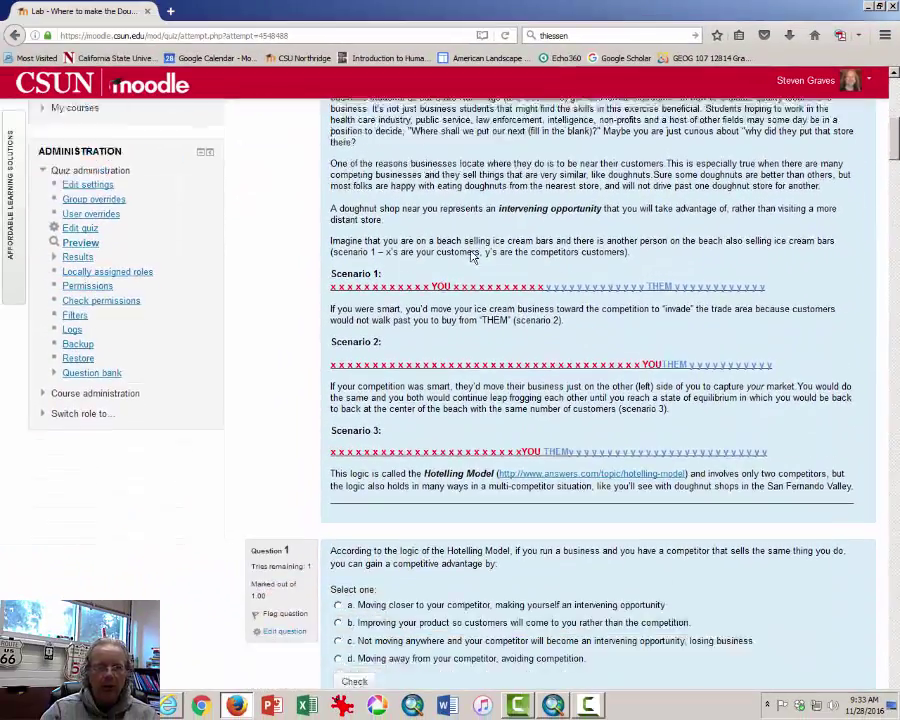
scroll(472, 251, down, 4)
scroll(511, 181, down, 4)
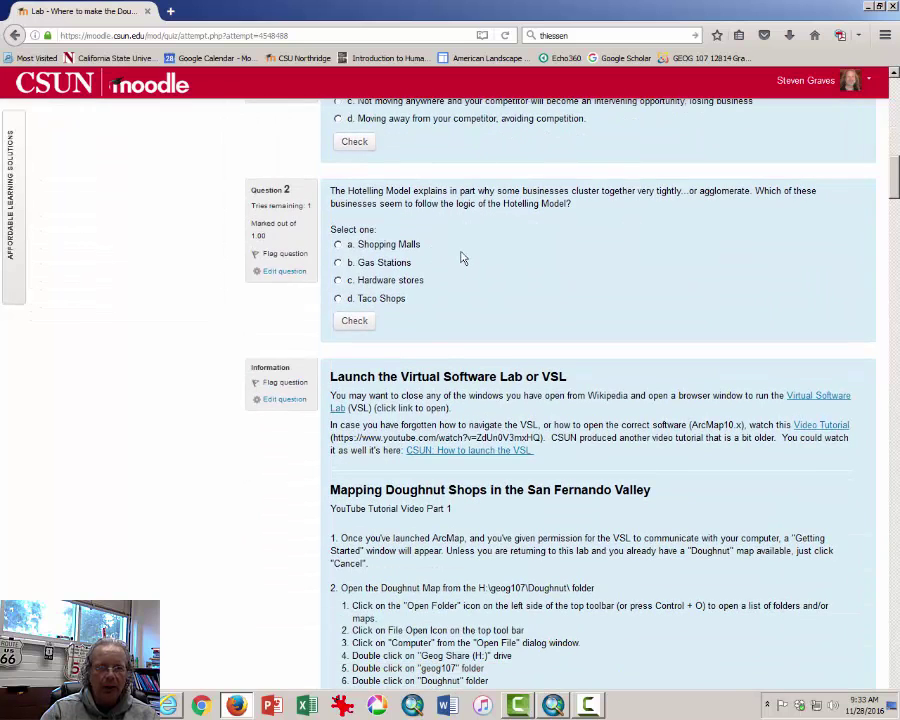
scroll(461, 258, down, 4)
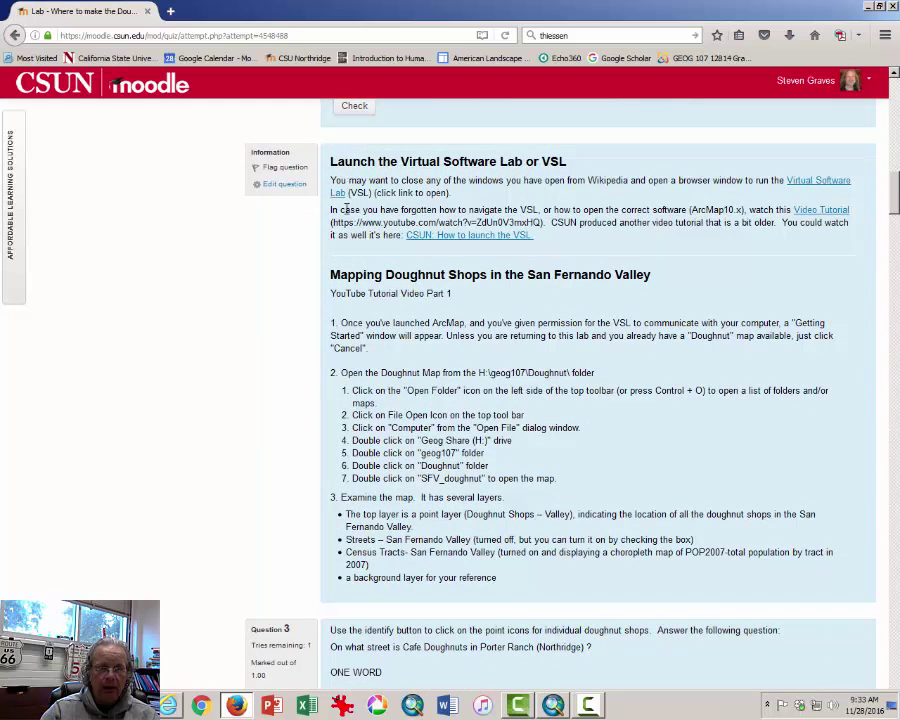
scroll(519, 377, down, 1)
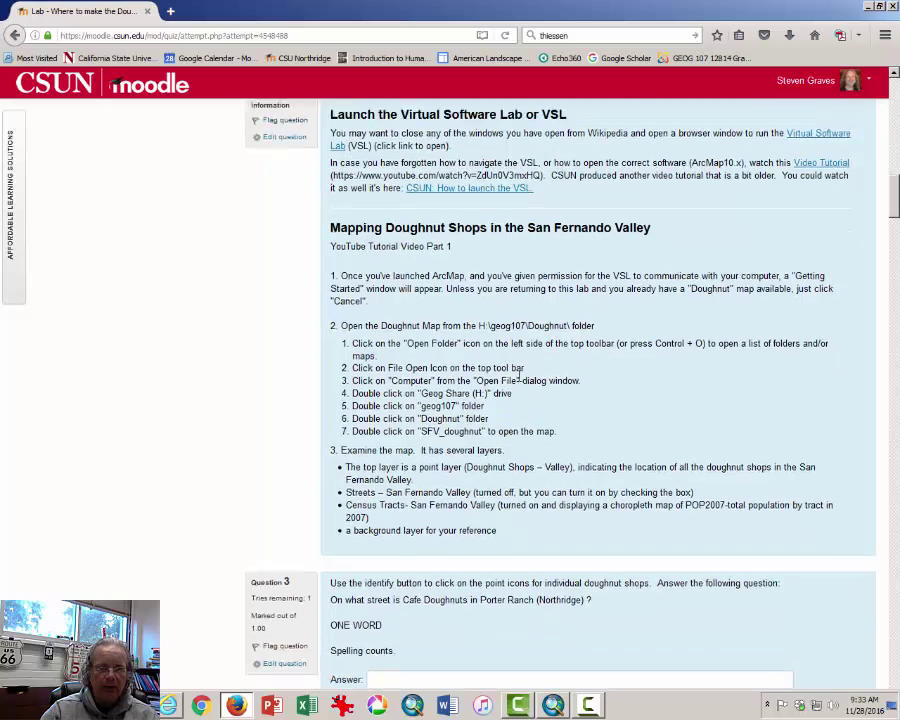
scroll(519, 379, down, 3)
scroll(519, 380, down, 4)
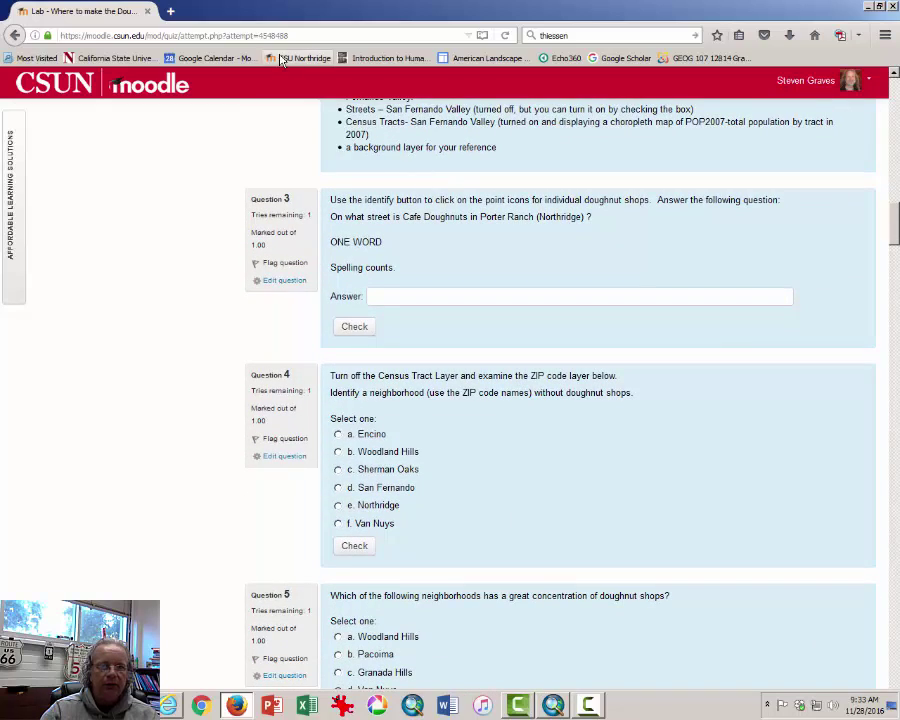
Step: Read Question 3 about the street of Cafe Doughnuts in Porter Ranch and move the browser away to return to ArcMap
drag(607, 227, 318, 220)
click(605, 238)
drag(388, 17, 899, 44)
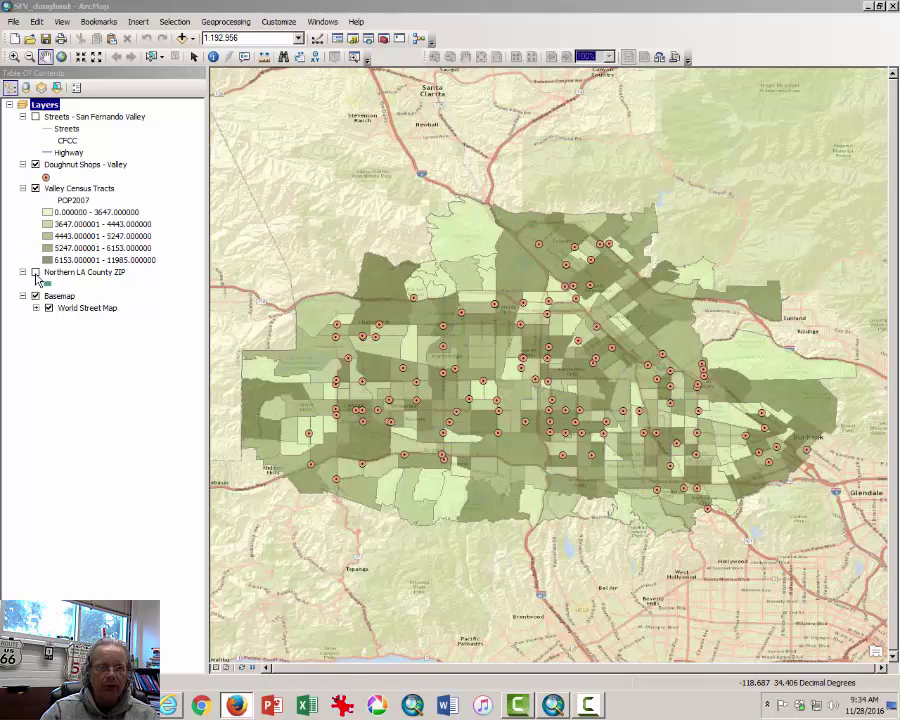
Step: Show the Northern LA County ZIP layer and hide the Valley Census Tracts layer
click(35, 272)
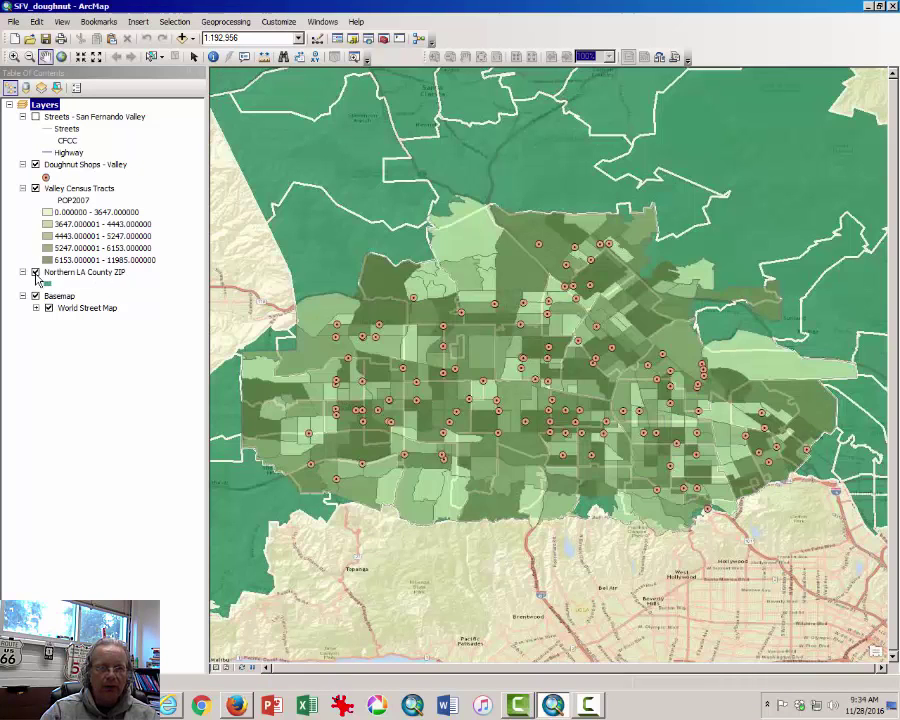
click(35, 188)
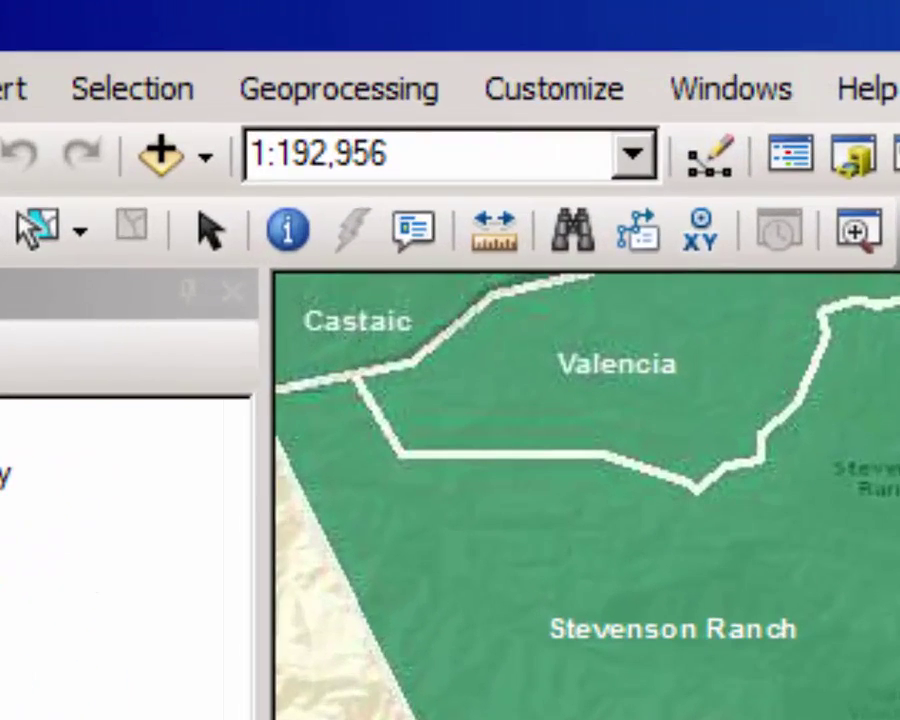
Step: Identify the easternmost doughnut shop point just north of San Fernando and examine its facility name field
click(310, 236)
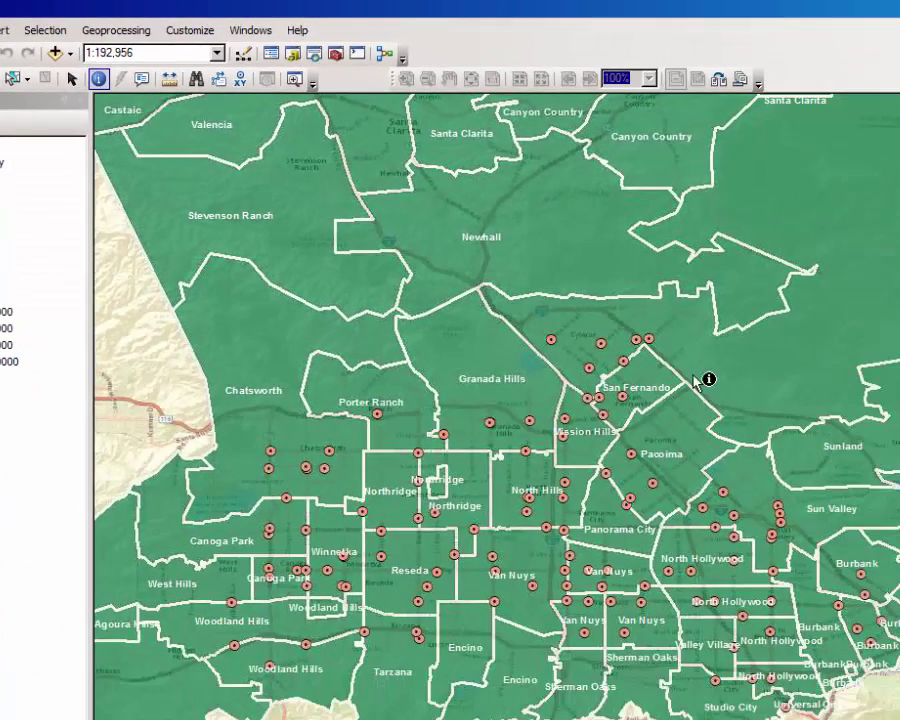
click(652, 340)
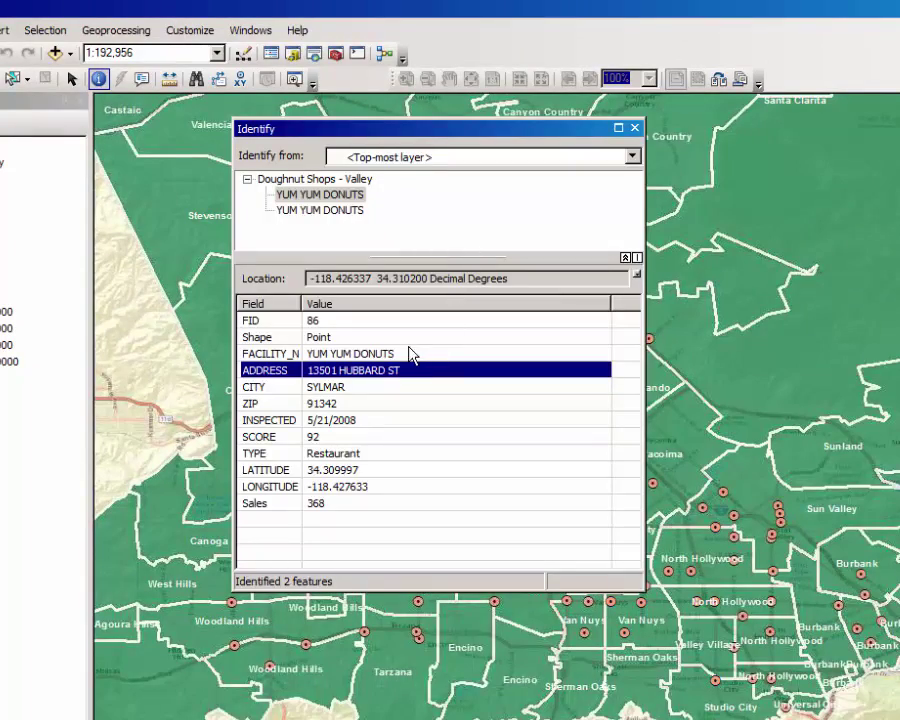
click(405, 355)
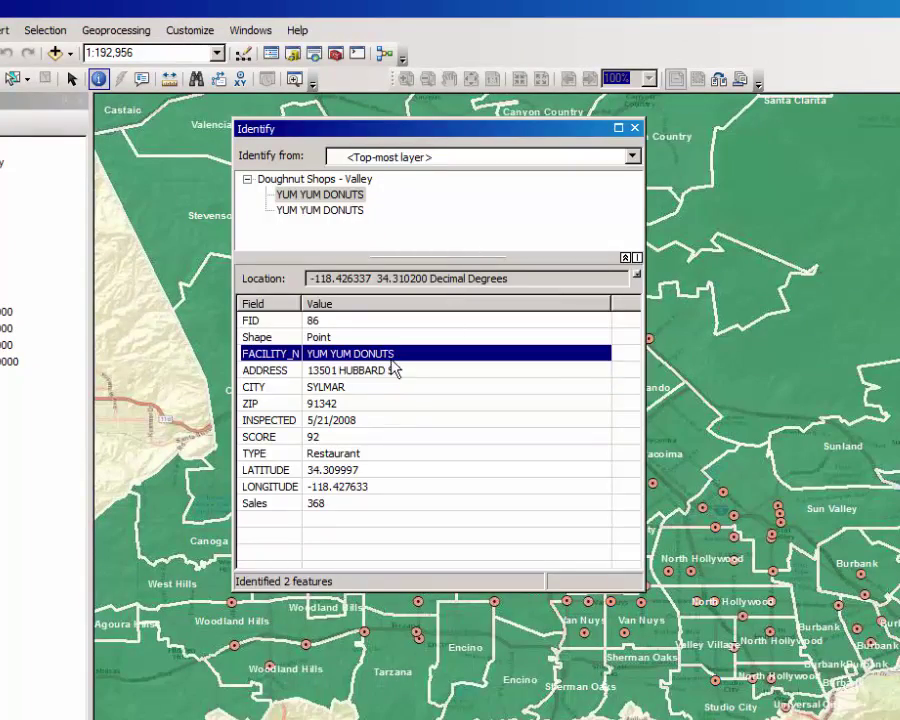
Step: Examine the inspection date, latitude, longitude, sales and address fields of the identified doughnut shop
click(372, 424)
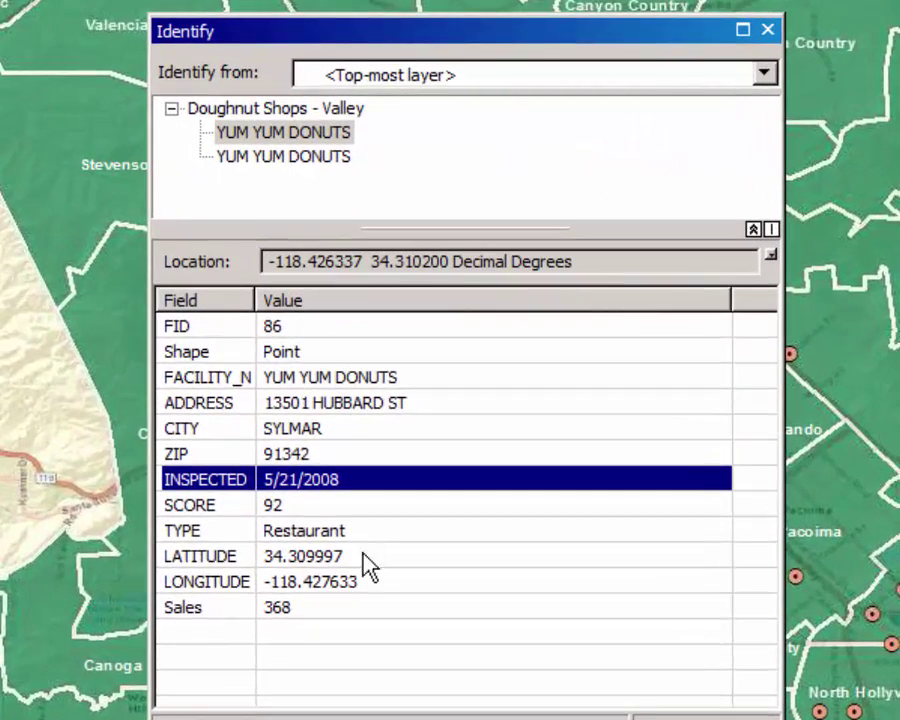
click(374, 471)
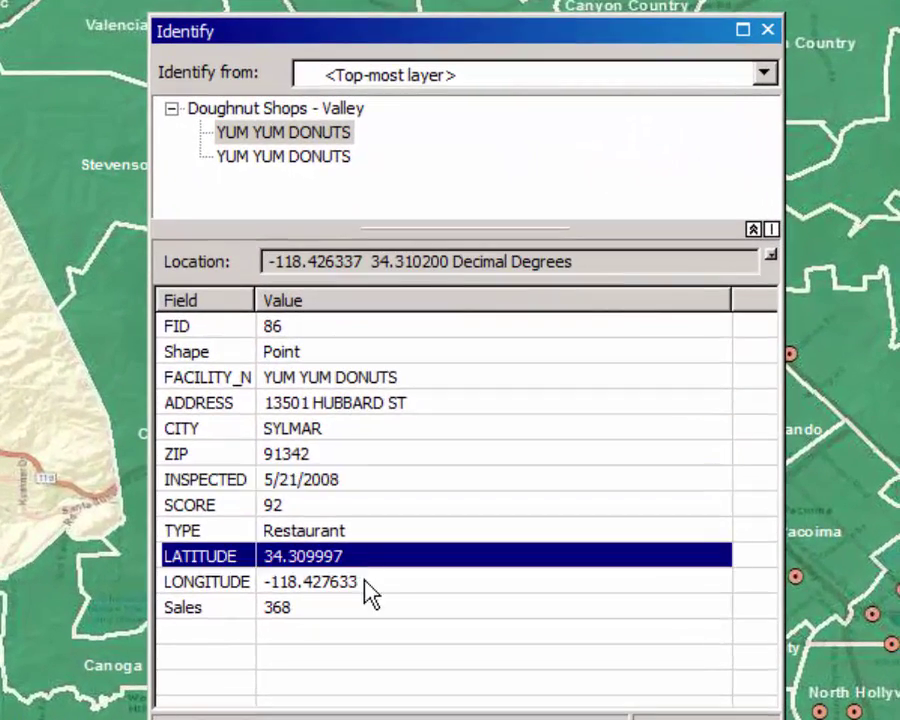
click(366, 584)
click(374, 606)
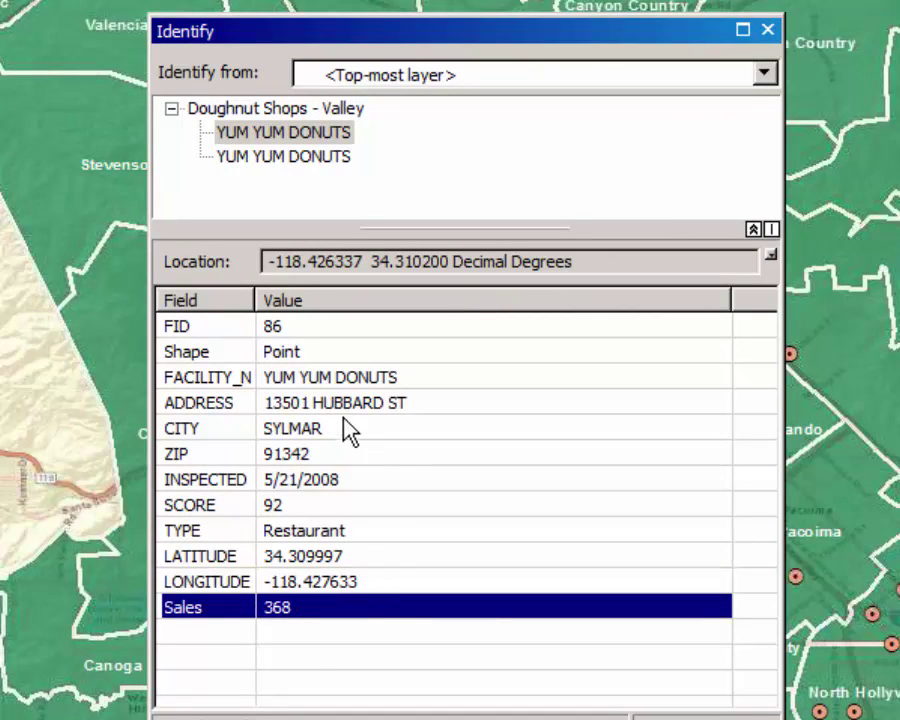
click(392, 406)
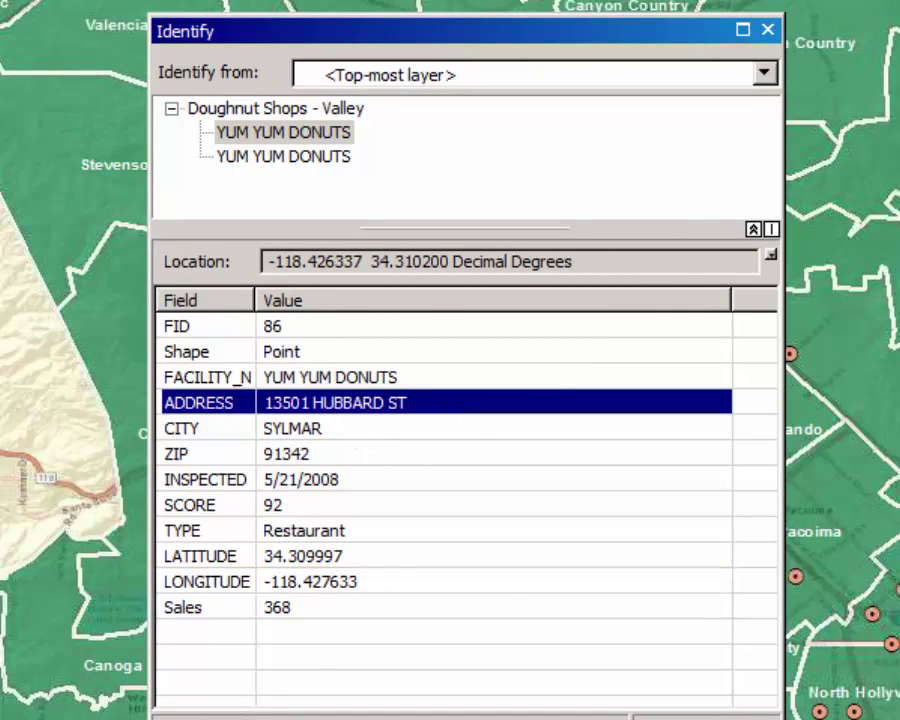
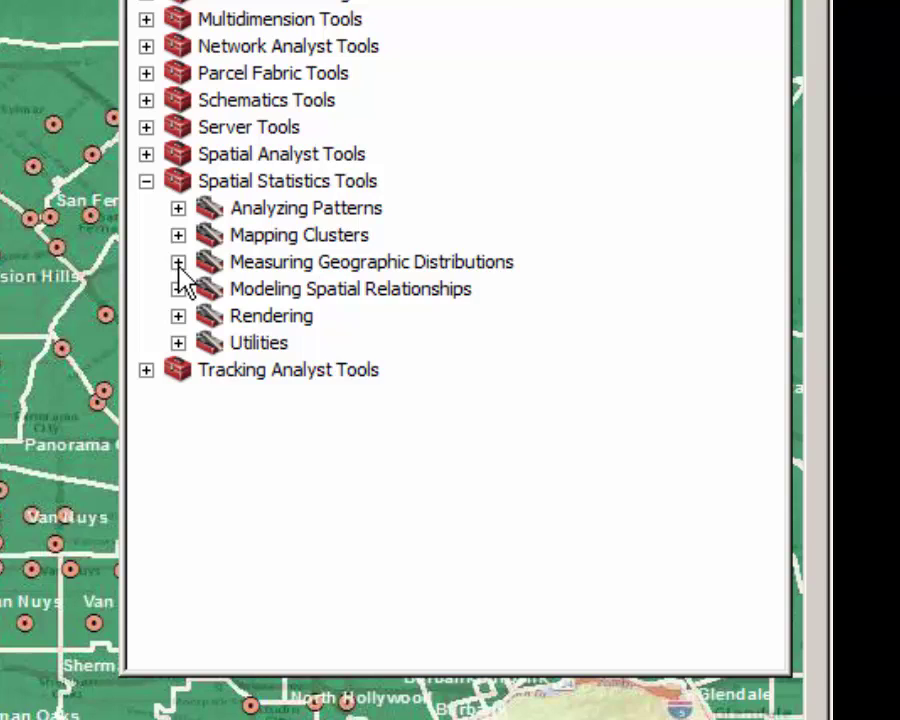
Step: Run the Mean Center spatial statistics tool on the Doughnut Shops - Valley layer without a weight field
click(178, 263)
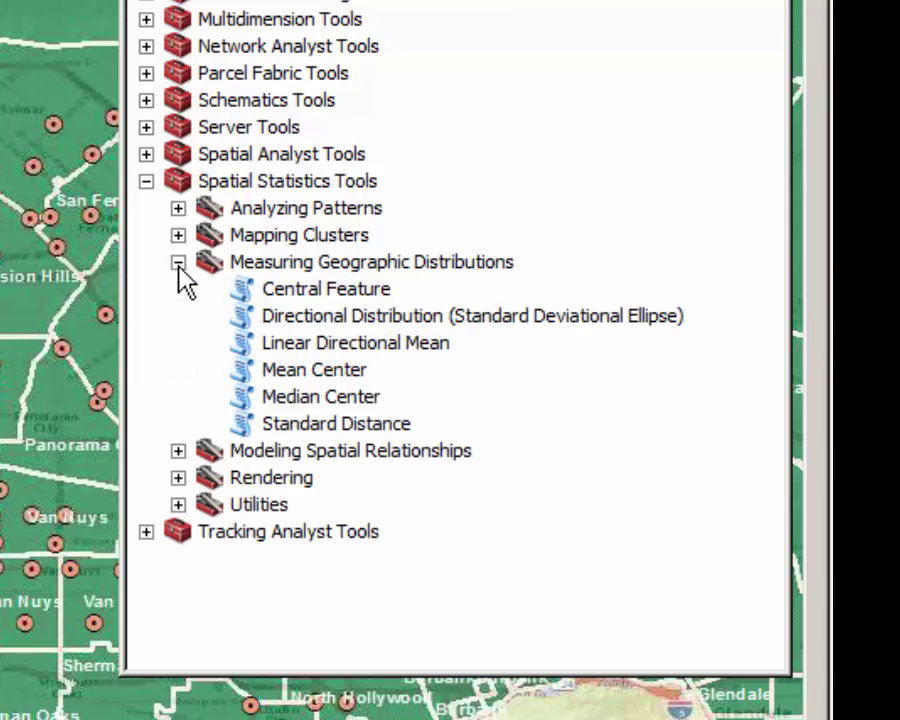
click(315, 372)
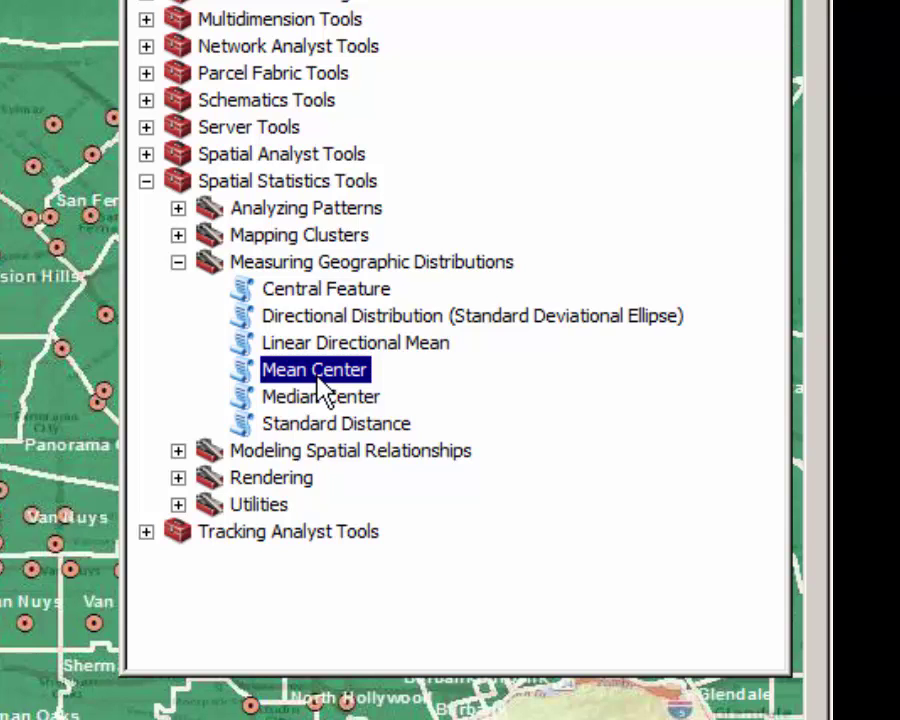
double_click(316, 372)
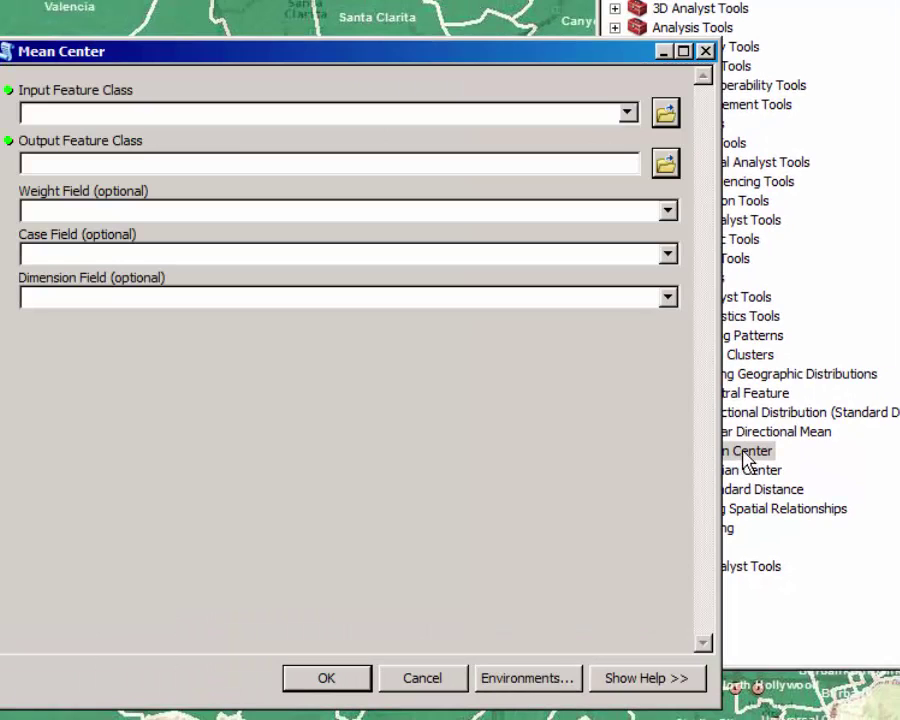
click(661, 110)
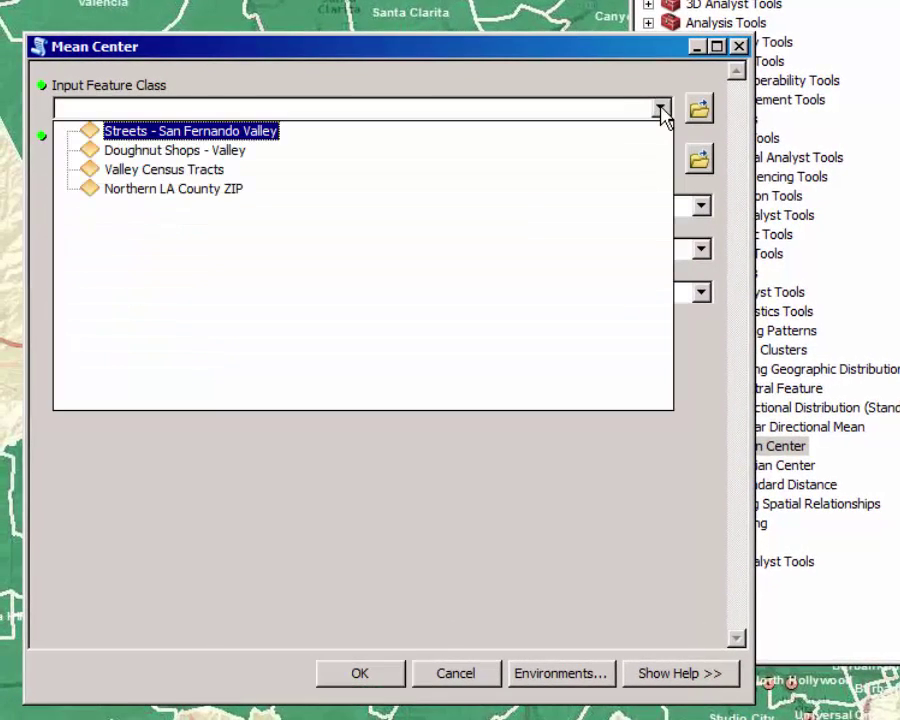
click(236, 152)
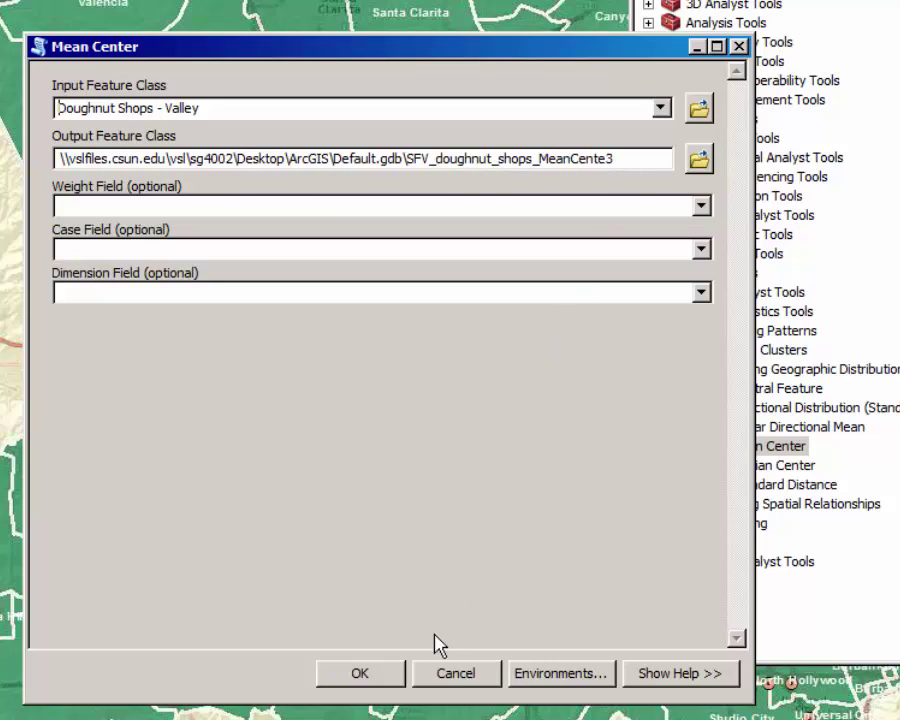
click(388, 677)
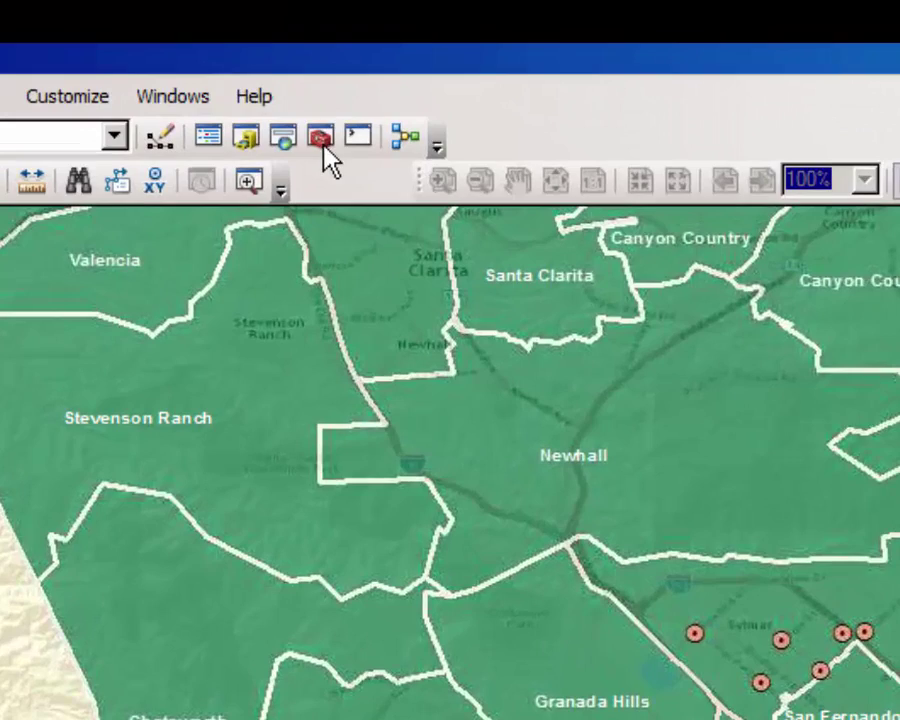
Step: Run Mean Center again on the Doughnut Shops - Valley layer, using Sales as the weight field
click(384, 41)
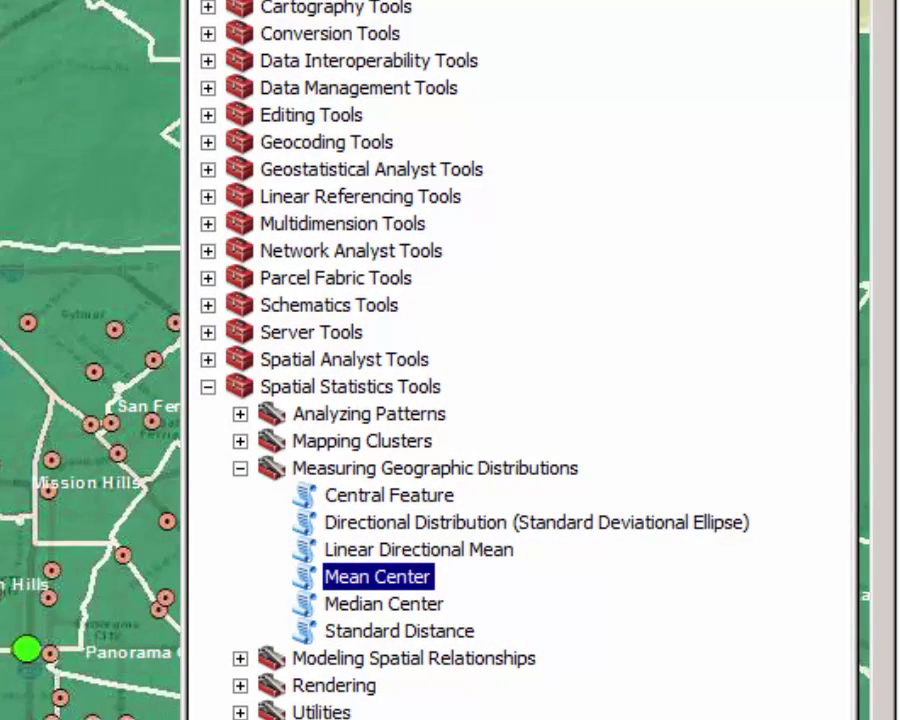
double_click(379, 580)
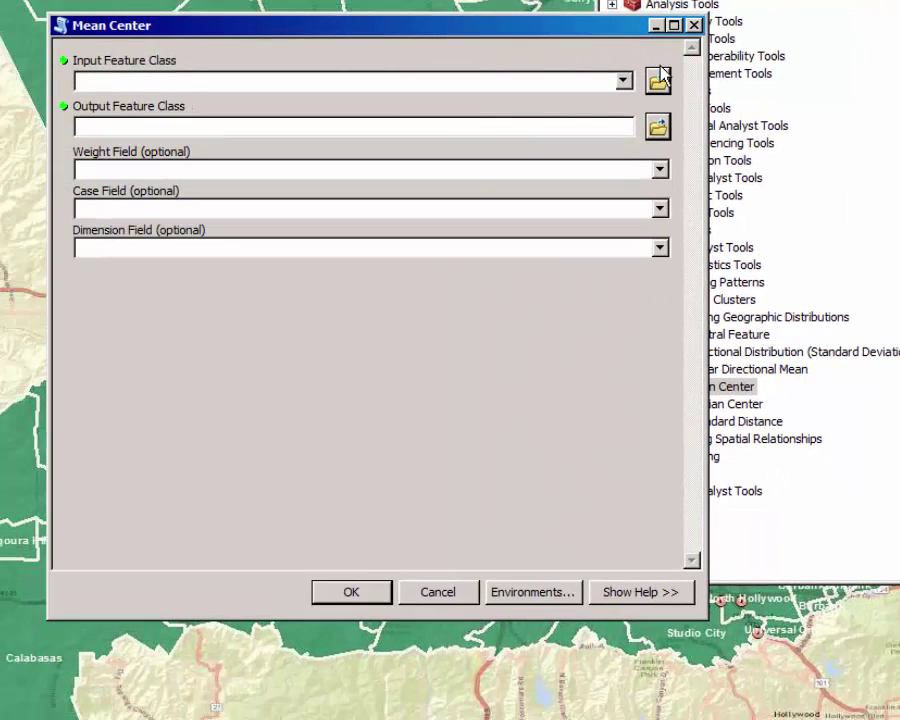
click(622, 84)
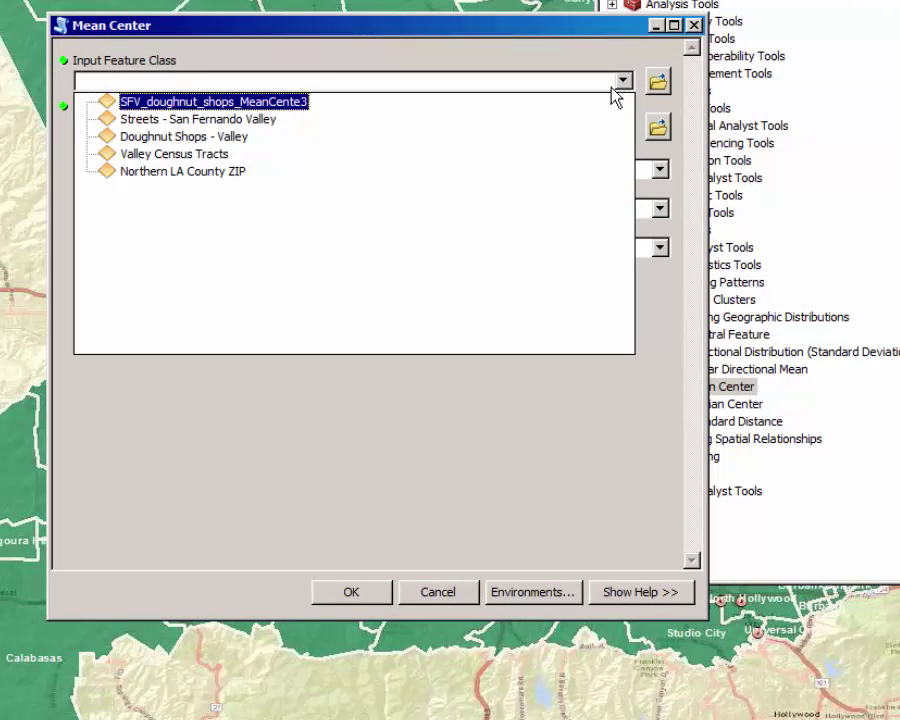
click(250, 145)
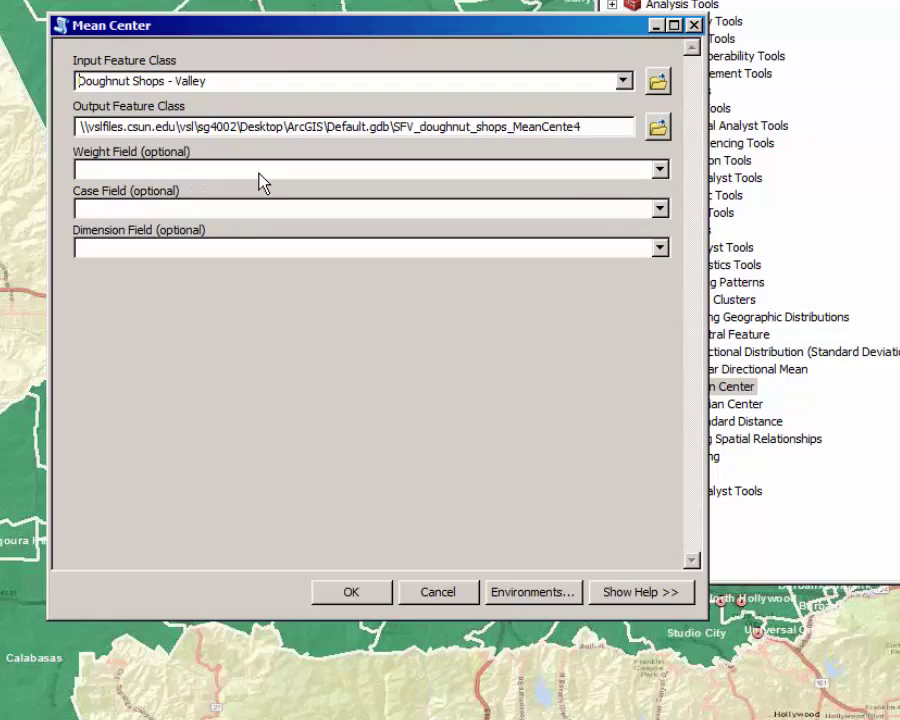
click(660, 172)
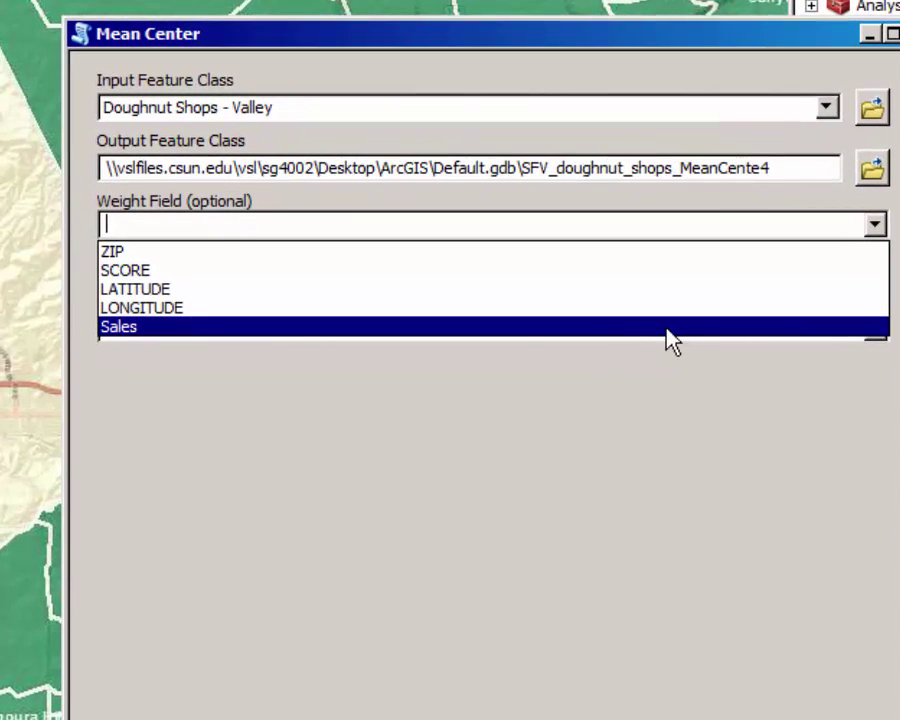
click(670, 340)
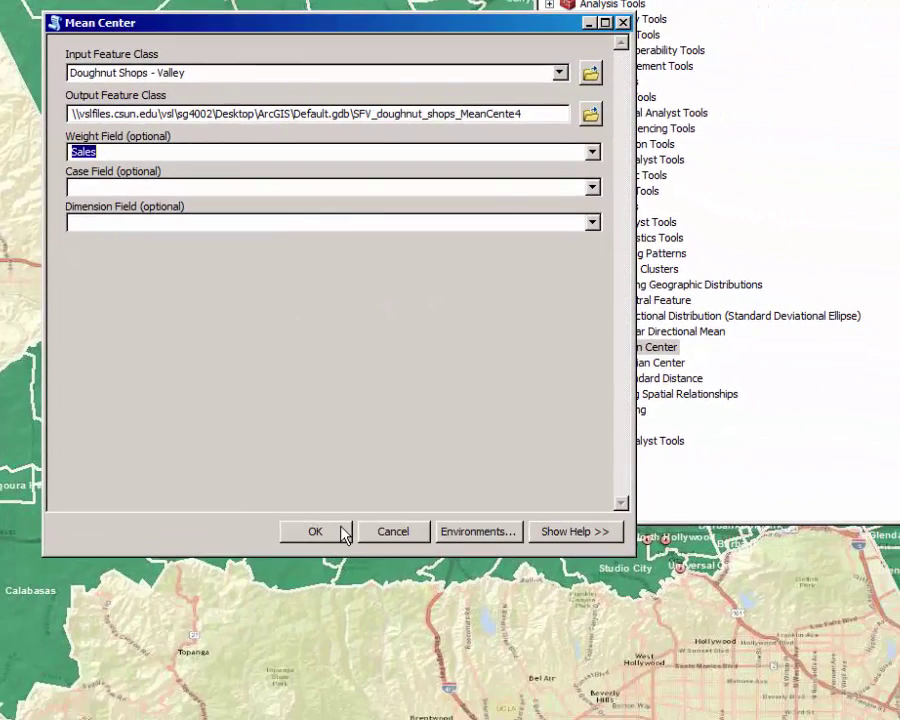
click(316, 531)
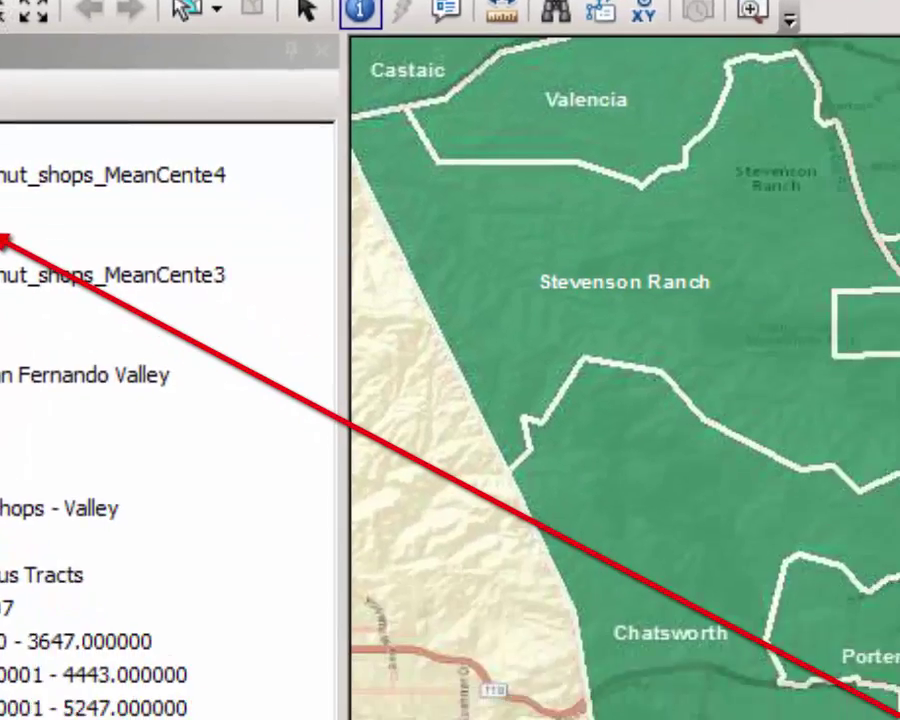
Step: Change the symbol color of the sales-weighted mean center layer to red
click(153, 450)
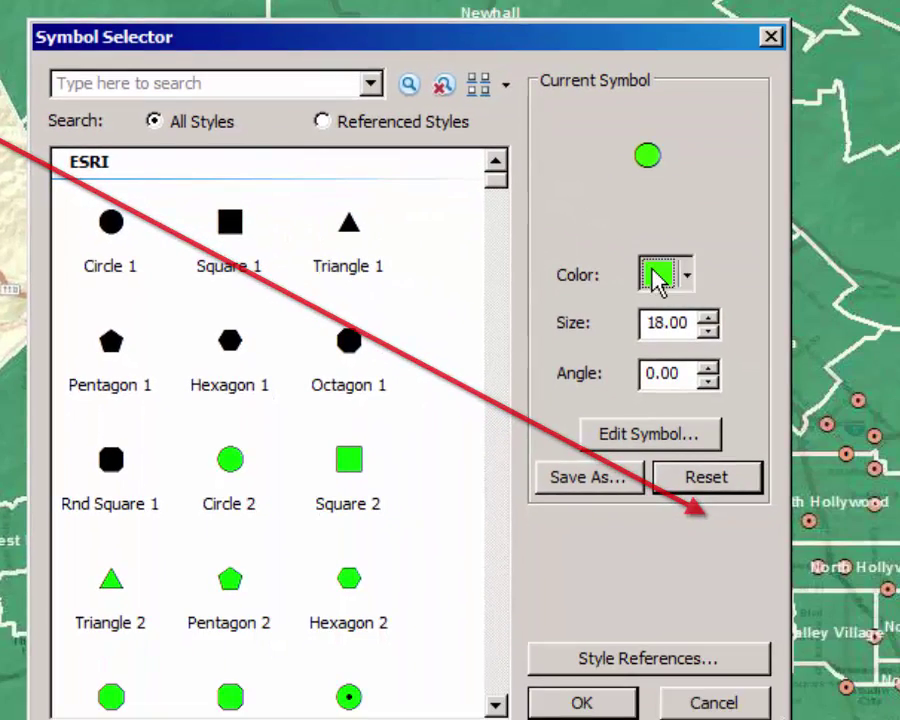
click(655, 278)
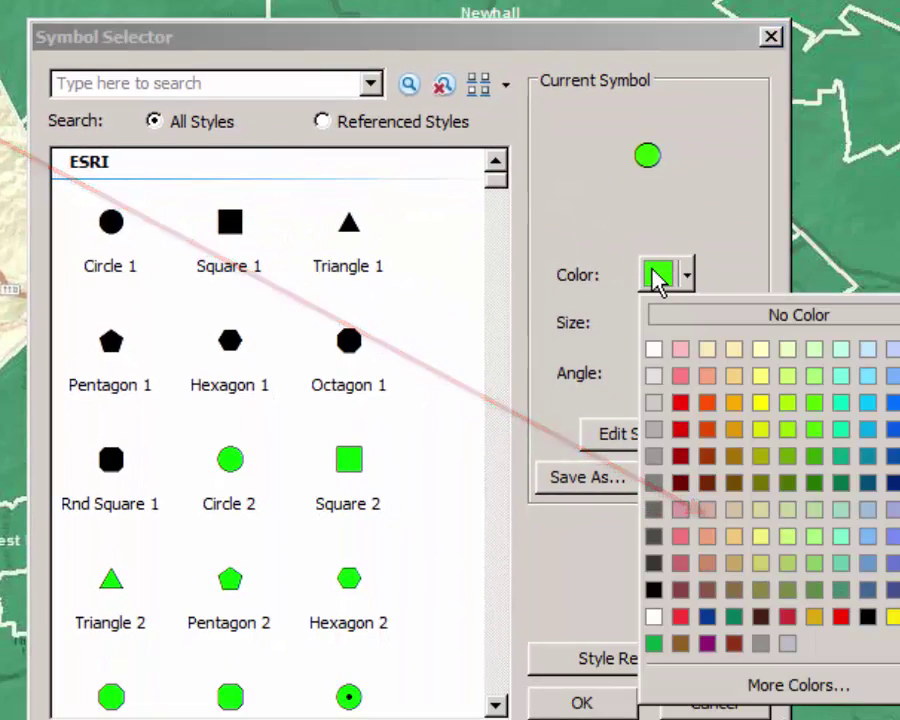
click(684, 403)
click(620, 708)
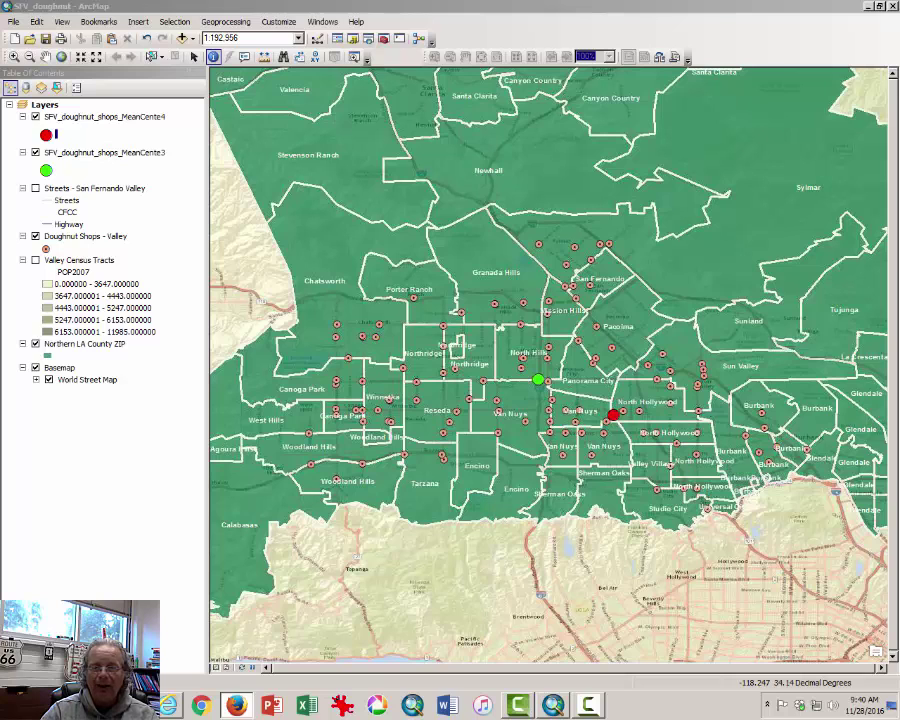
Step: Compare both mean centers with the Streets - San Fernando Valley layer by briefly showing it and hiding it again
click(36, 189)
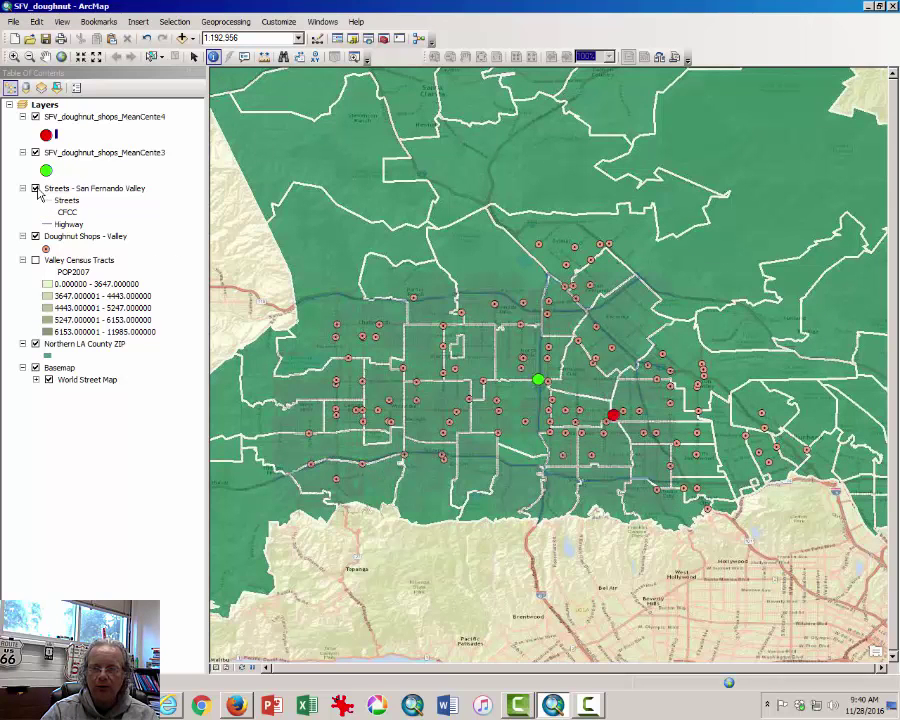
click(36, 189)
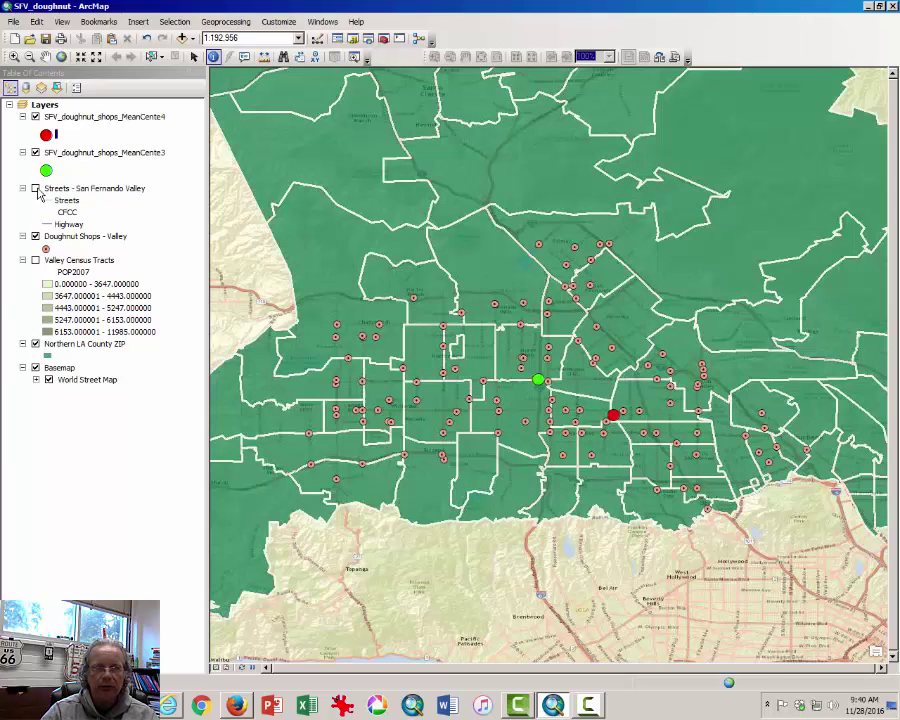